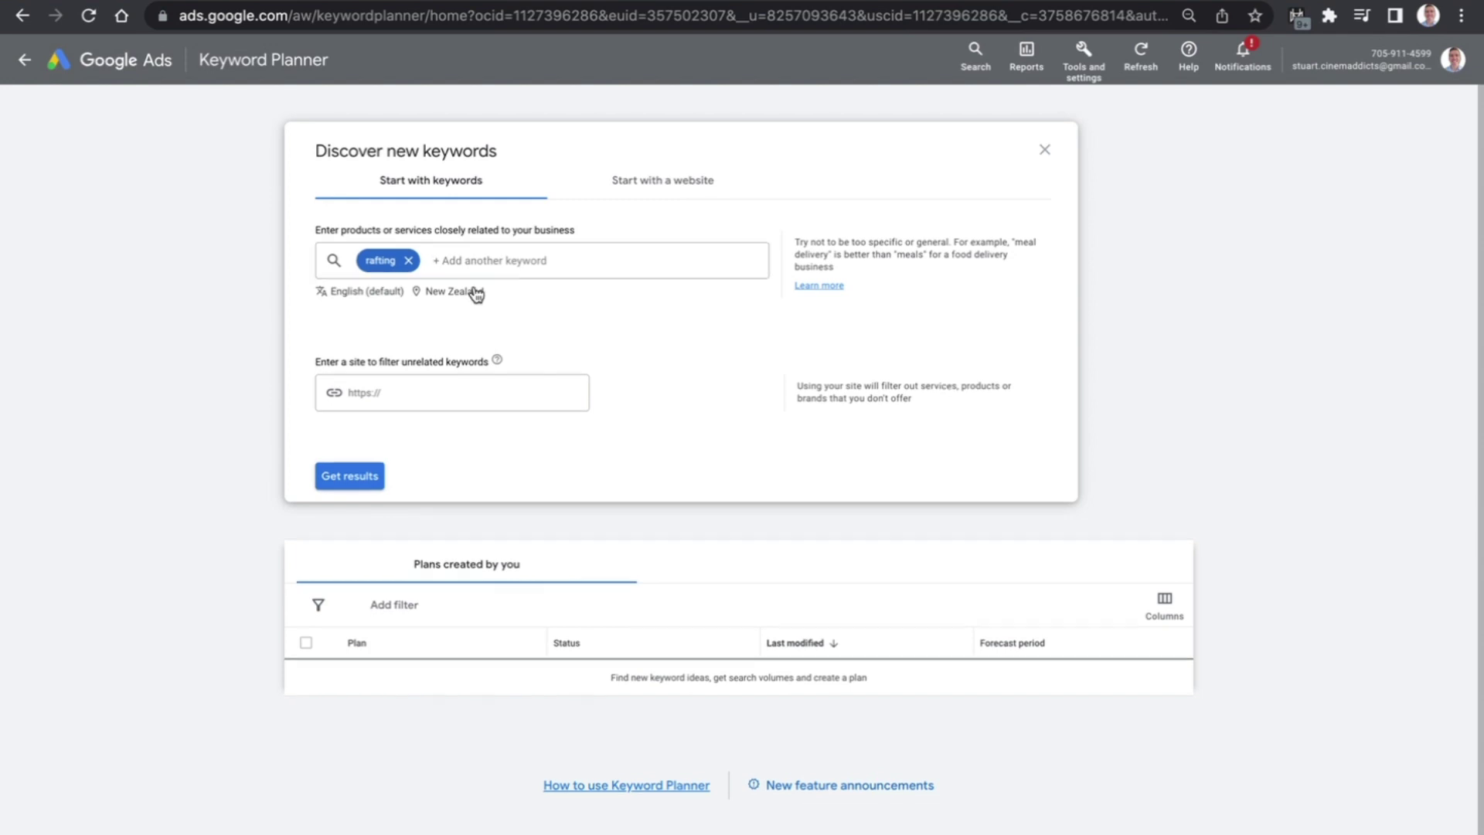
Change the target location from New Zealand to South Africa for the keyword "rafting" and get the keyword results
click(643, 403)
click(435, 310)
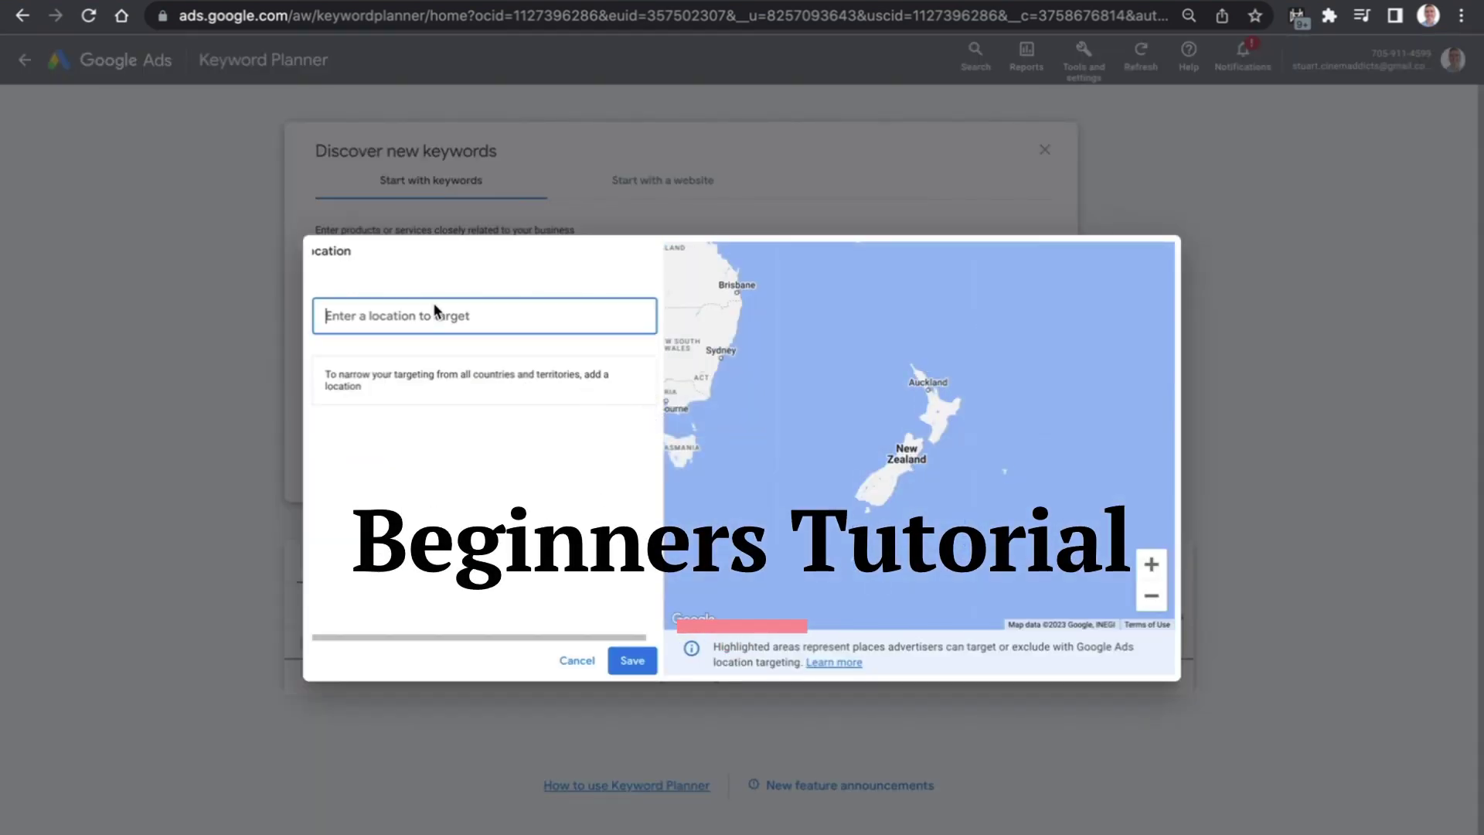
text(south)
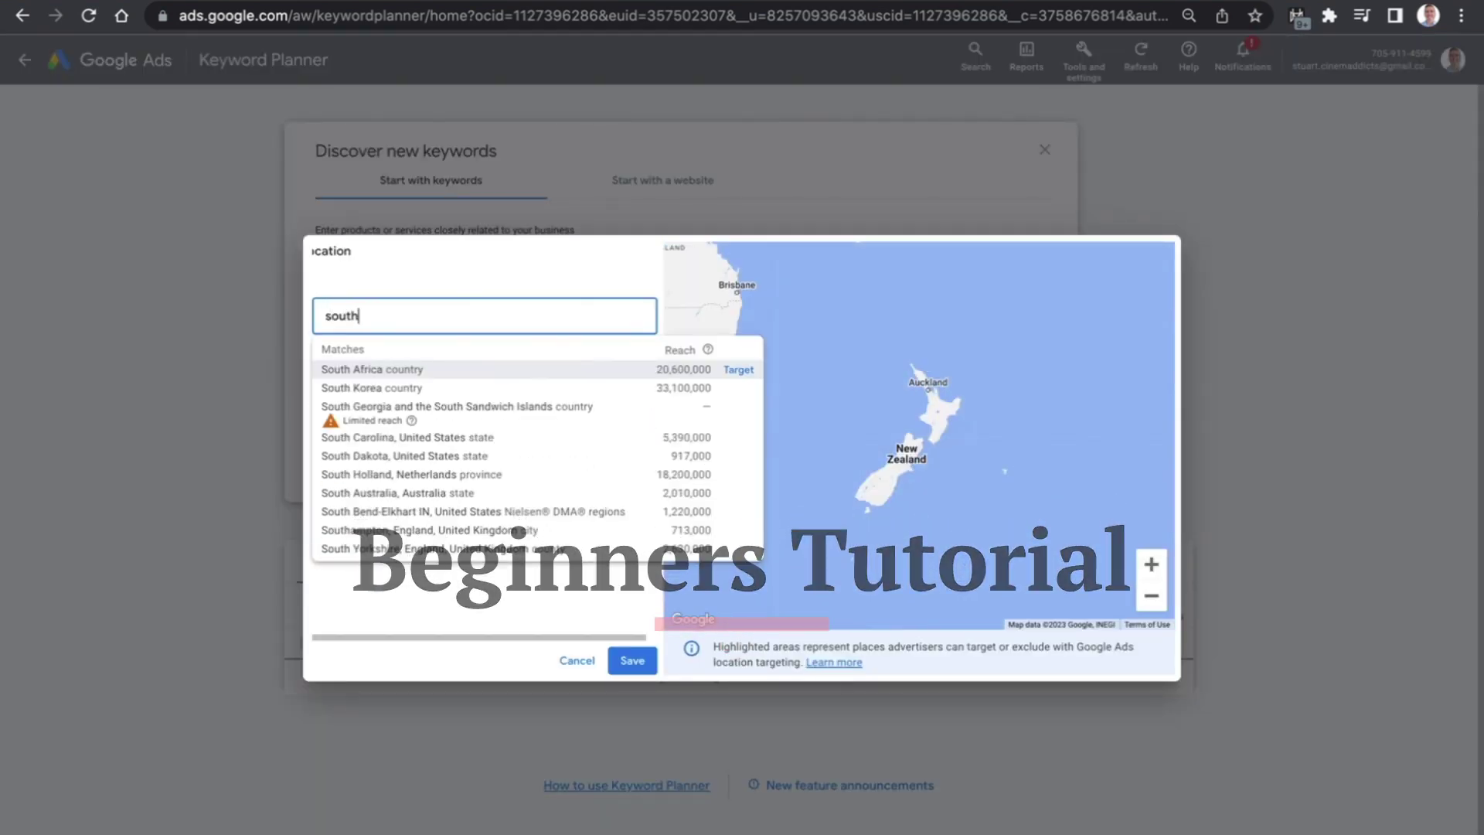
click(747, 368)
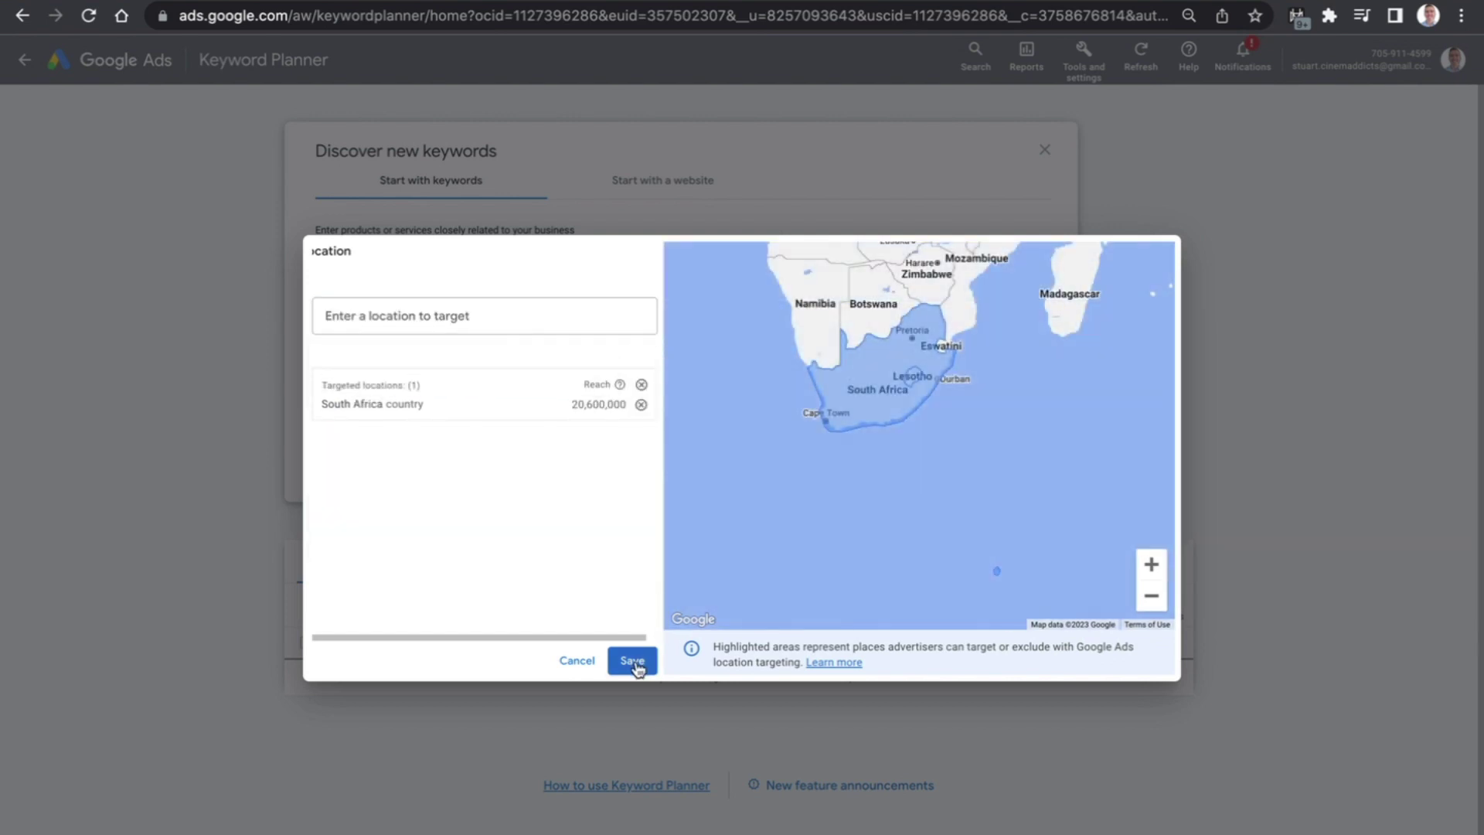
click(633, 661)
click(345, 484)
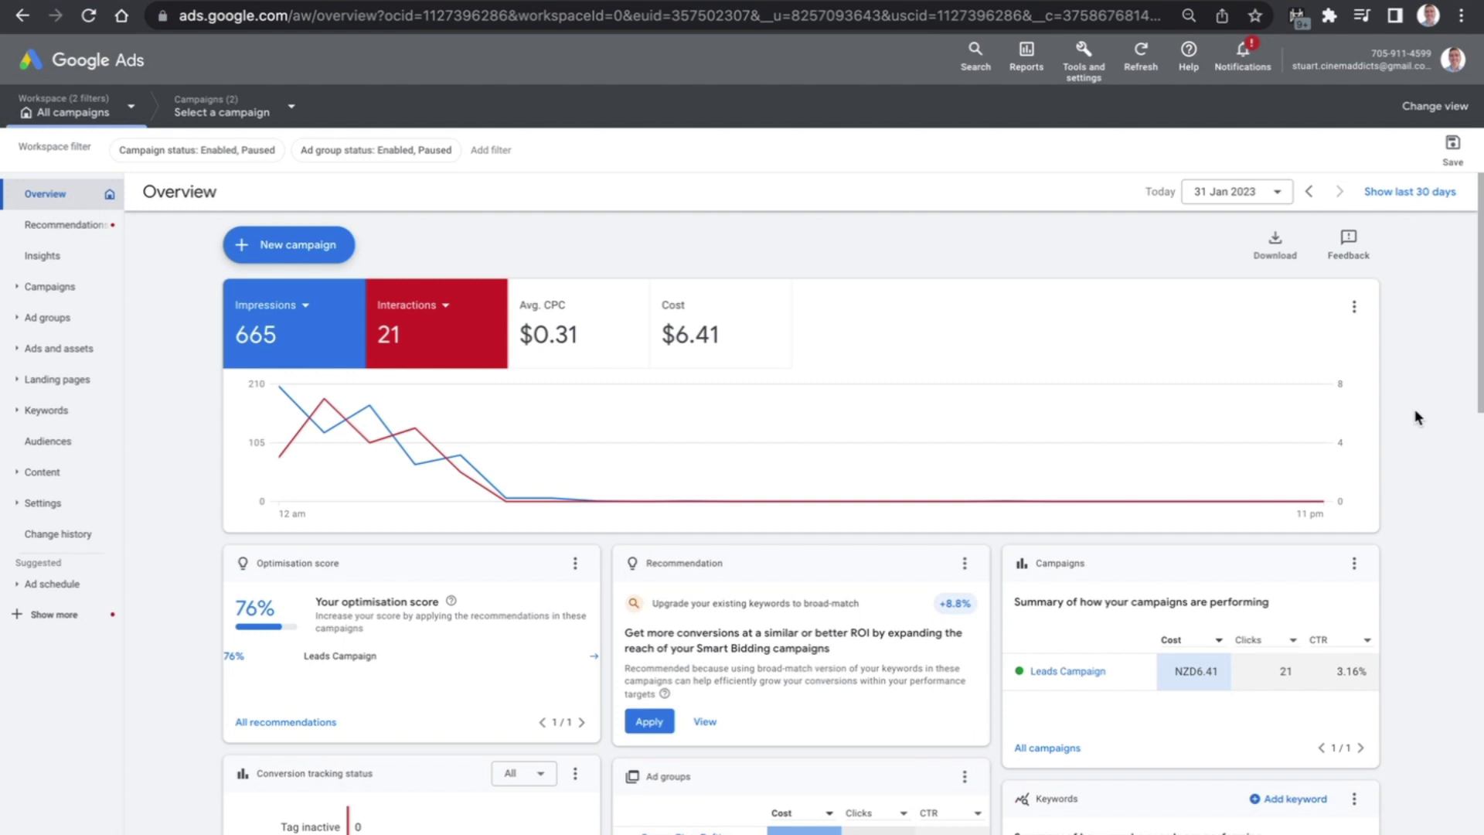
Open Keyword Planner and start discovering new keywords
click(1098, 79)
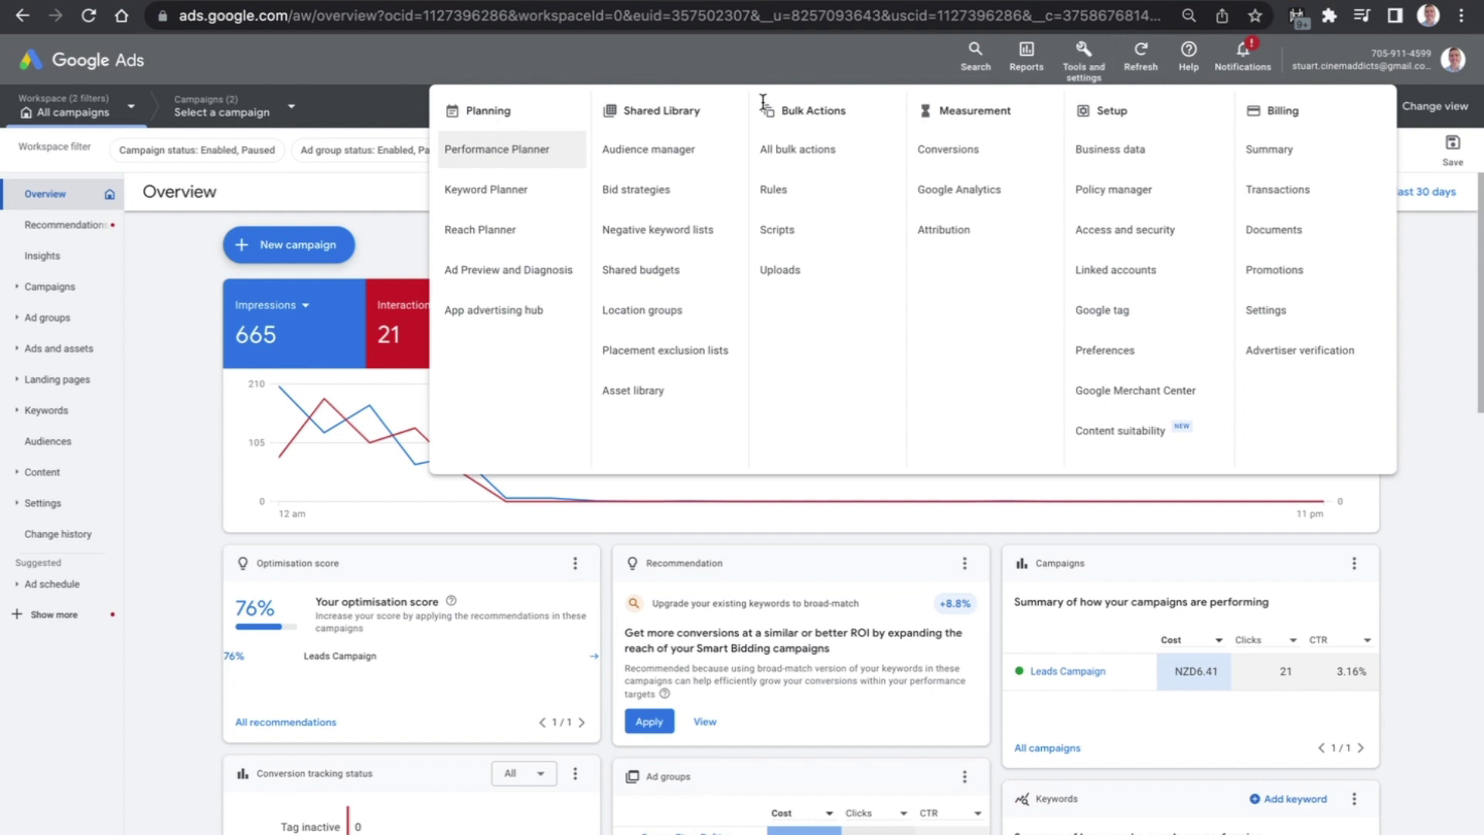
click(515, 200)
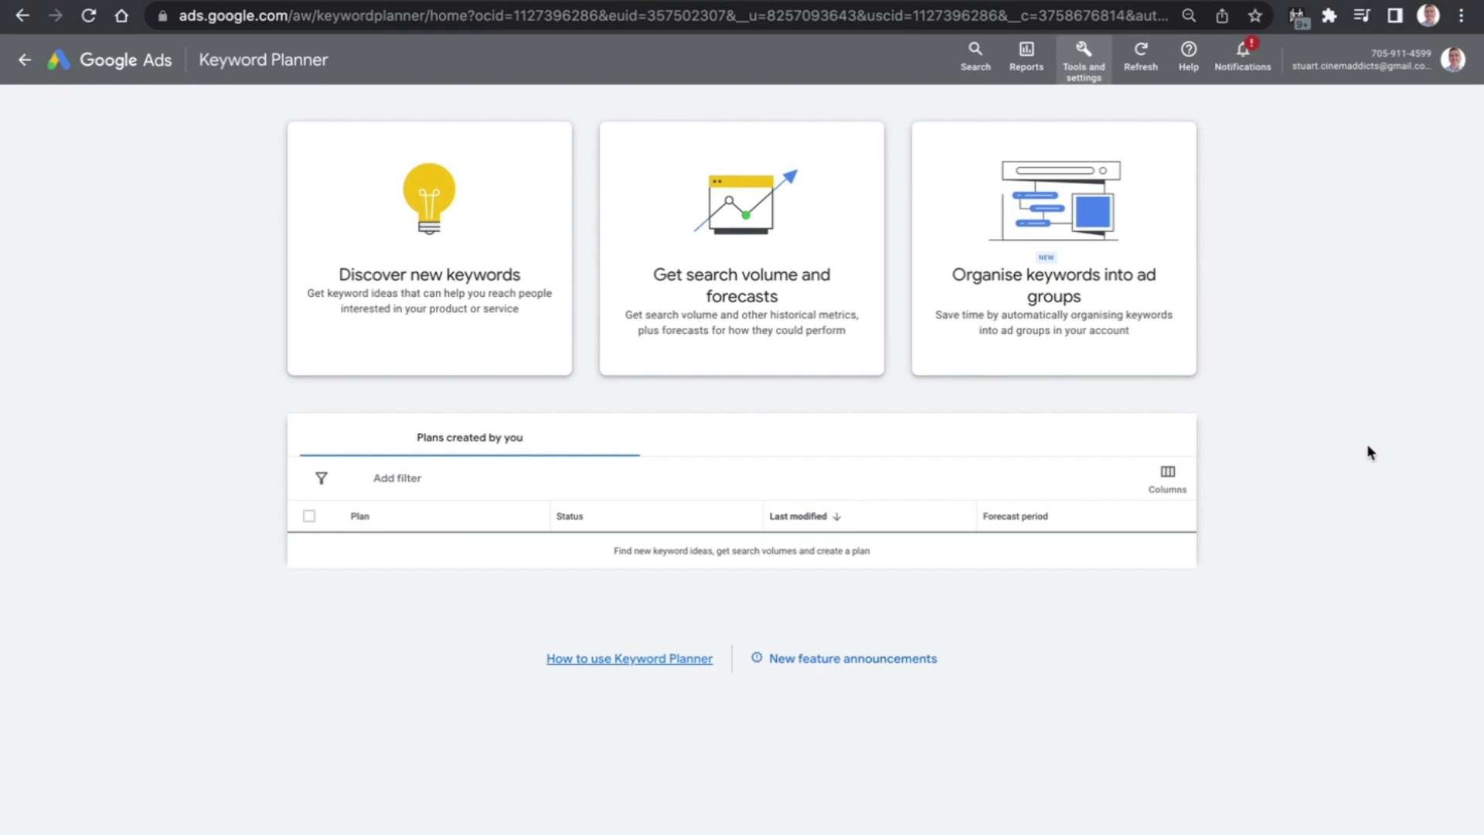
click(452, 317)
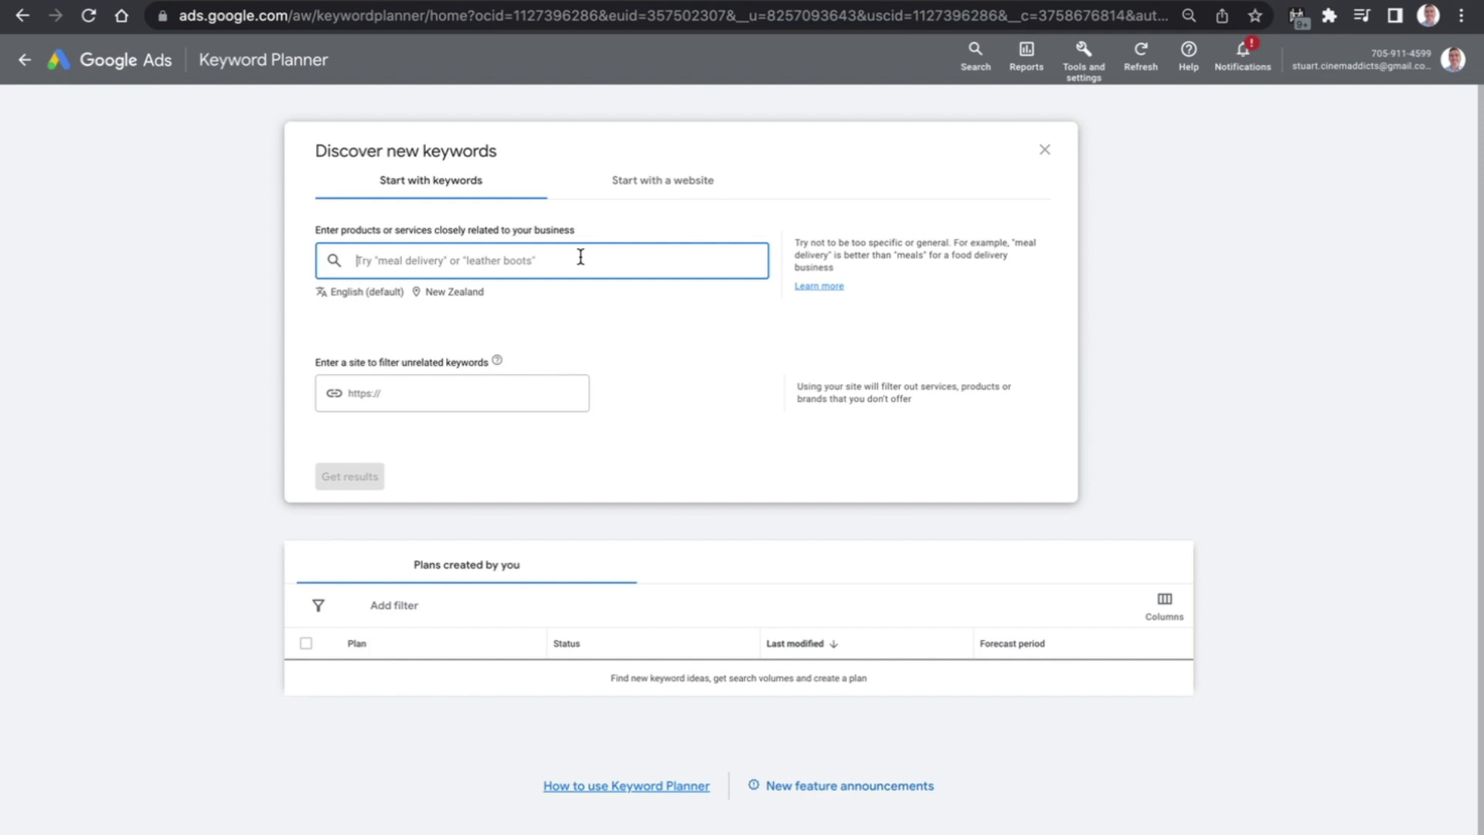
Enter "rafting on orange river" and "orange river rafting" as the seed keywords
text(ra)
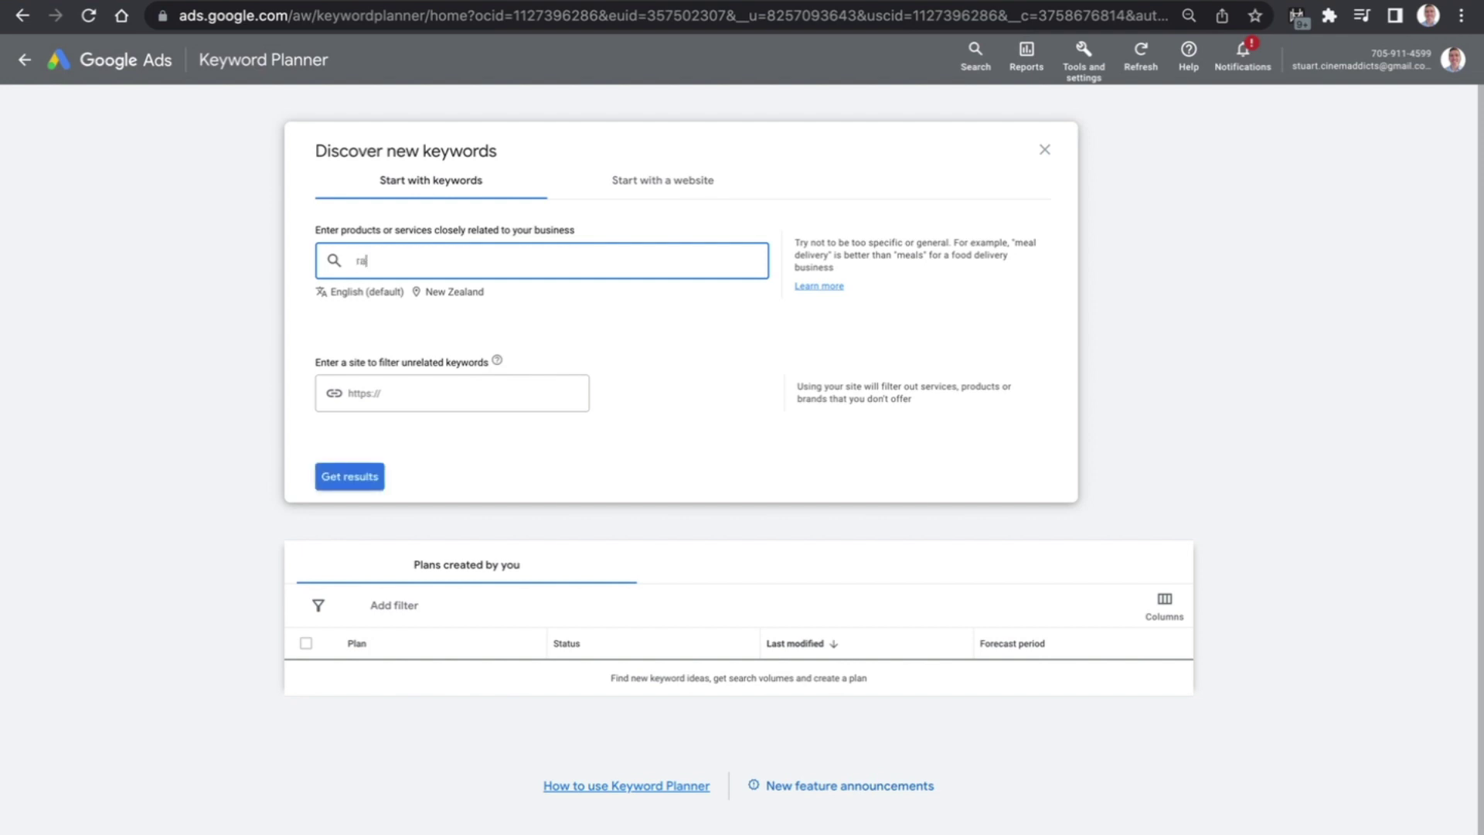
text(fting on orange river)
key(Return)
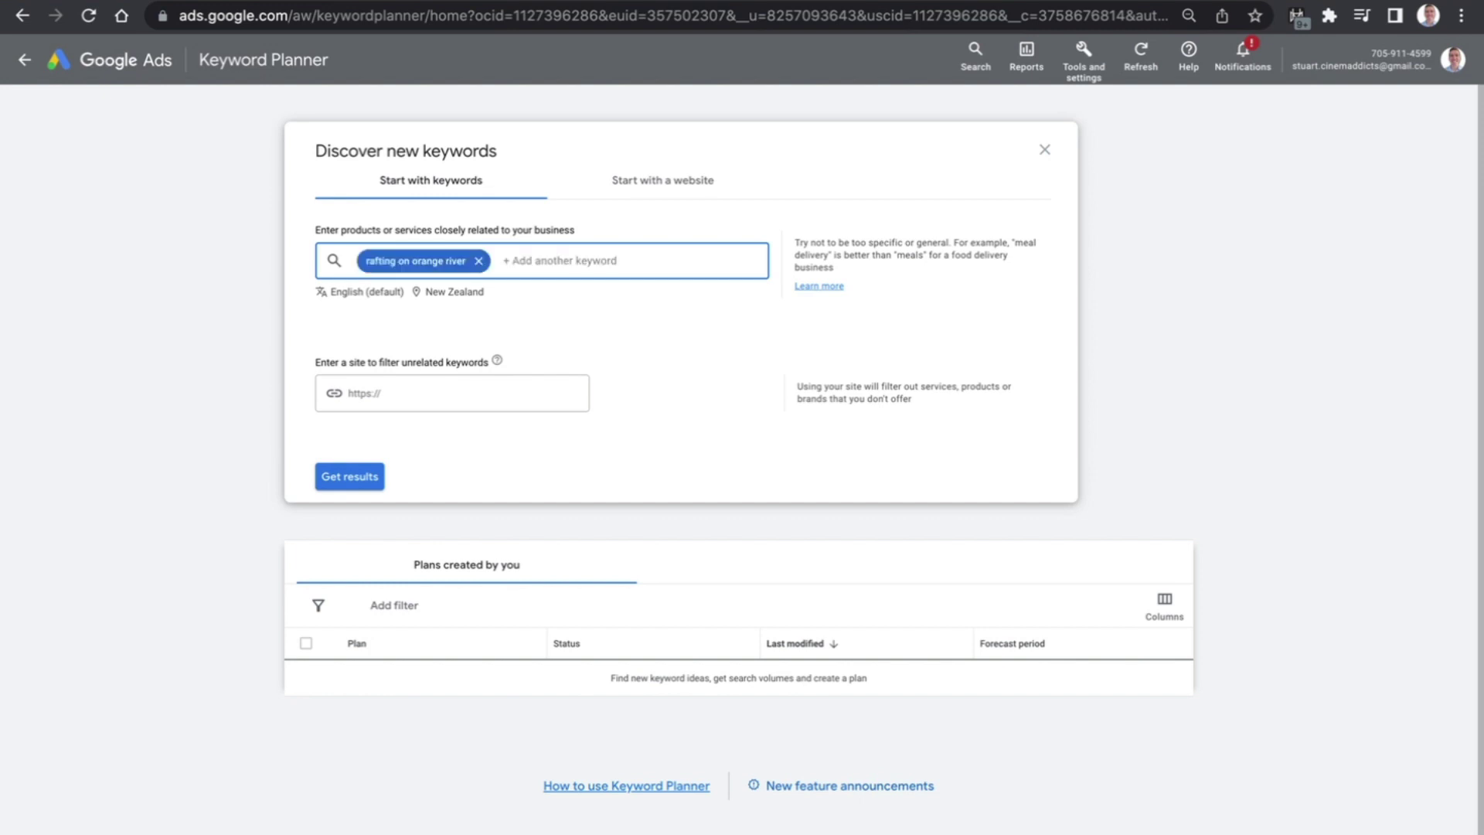
text(orange river rafting)
key(Return)
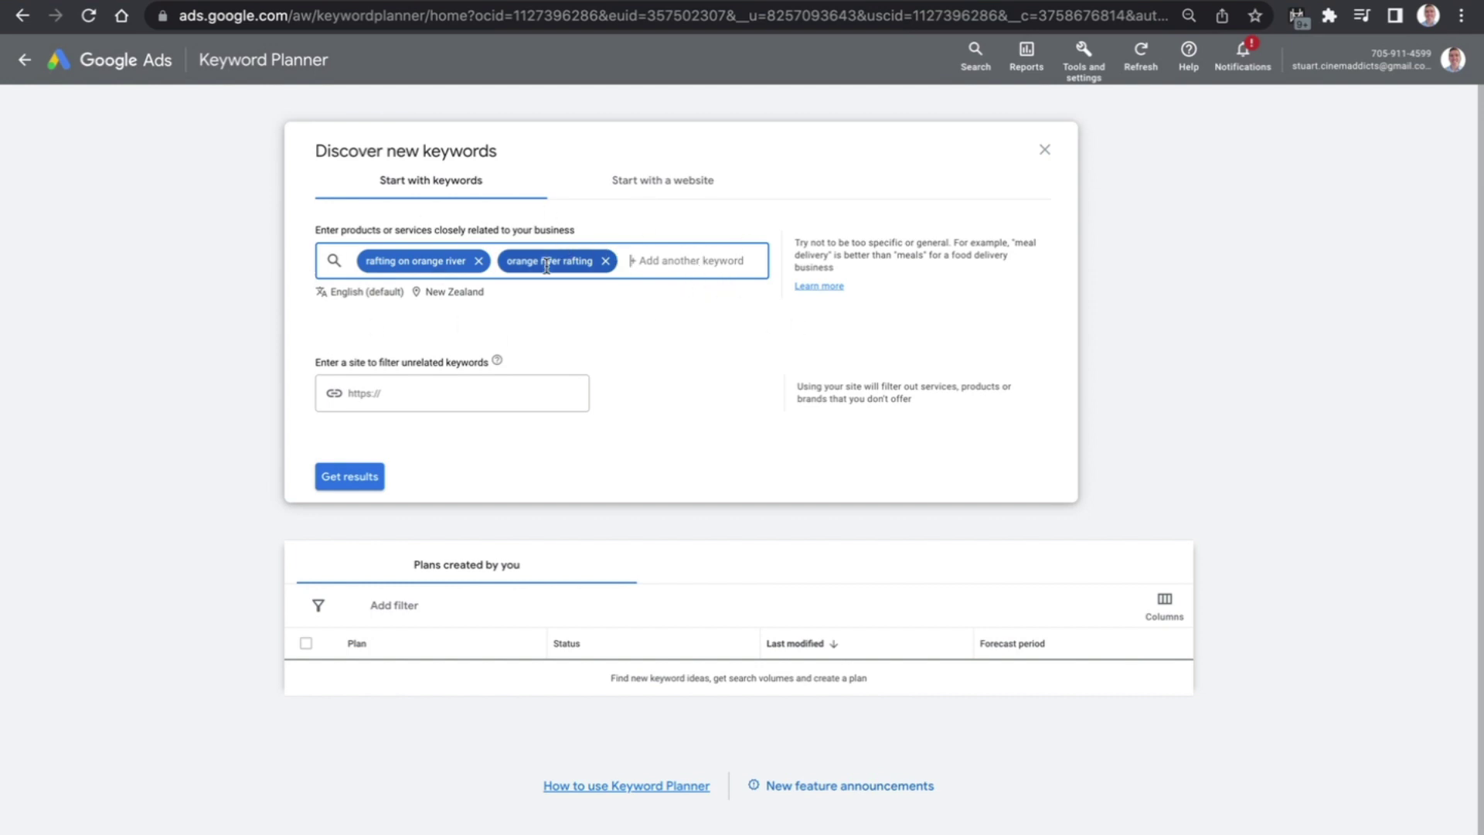
Replace New Zealand with the country South Africa as the targeted location and save it
click(467, 292)
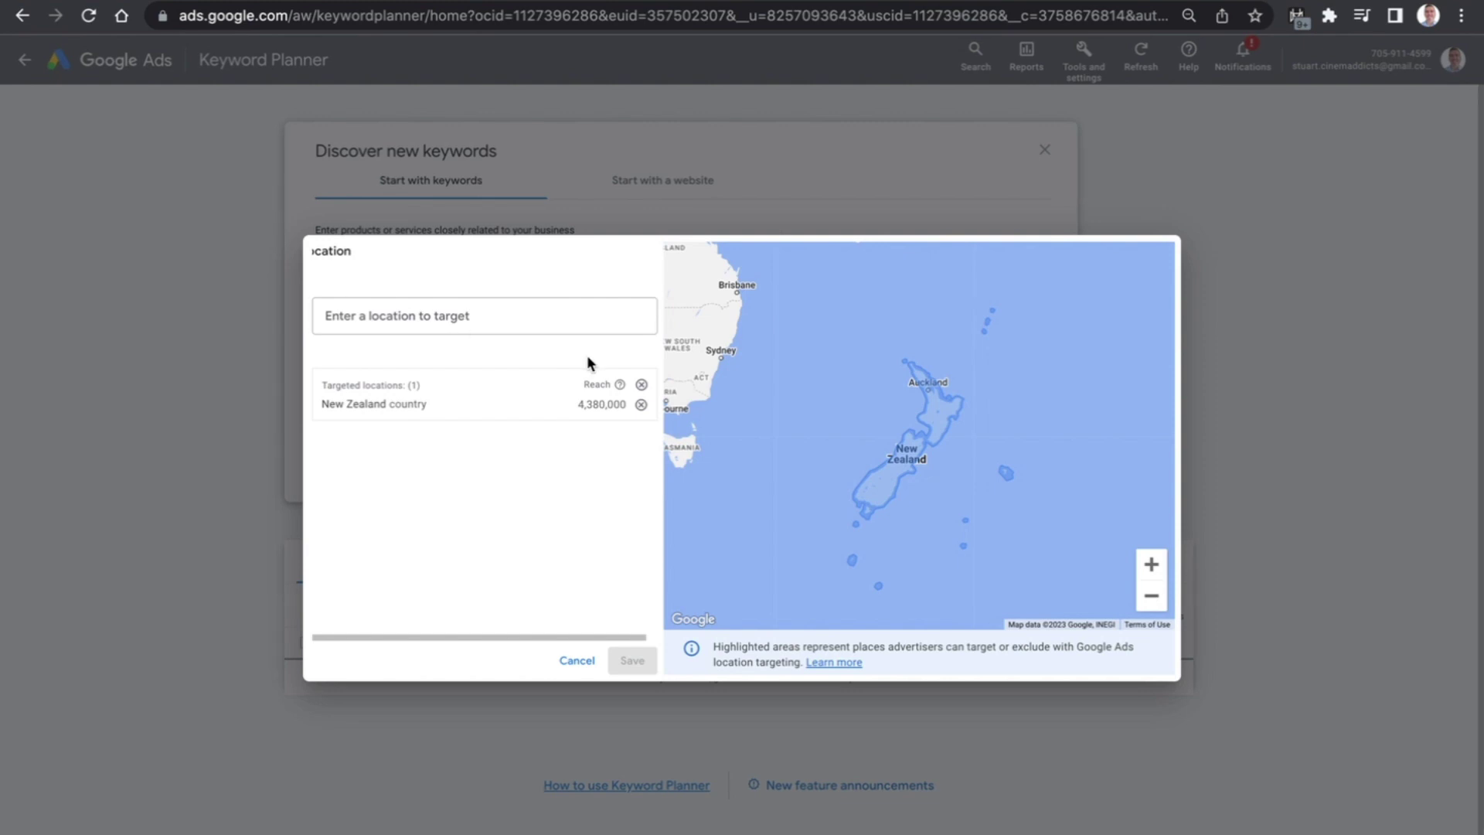
click(640, 404)
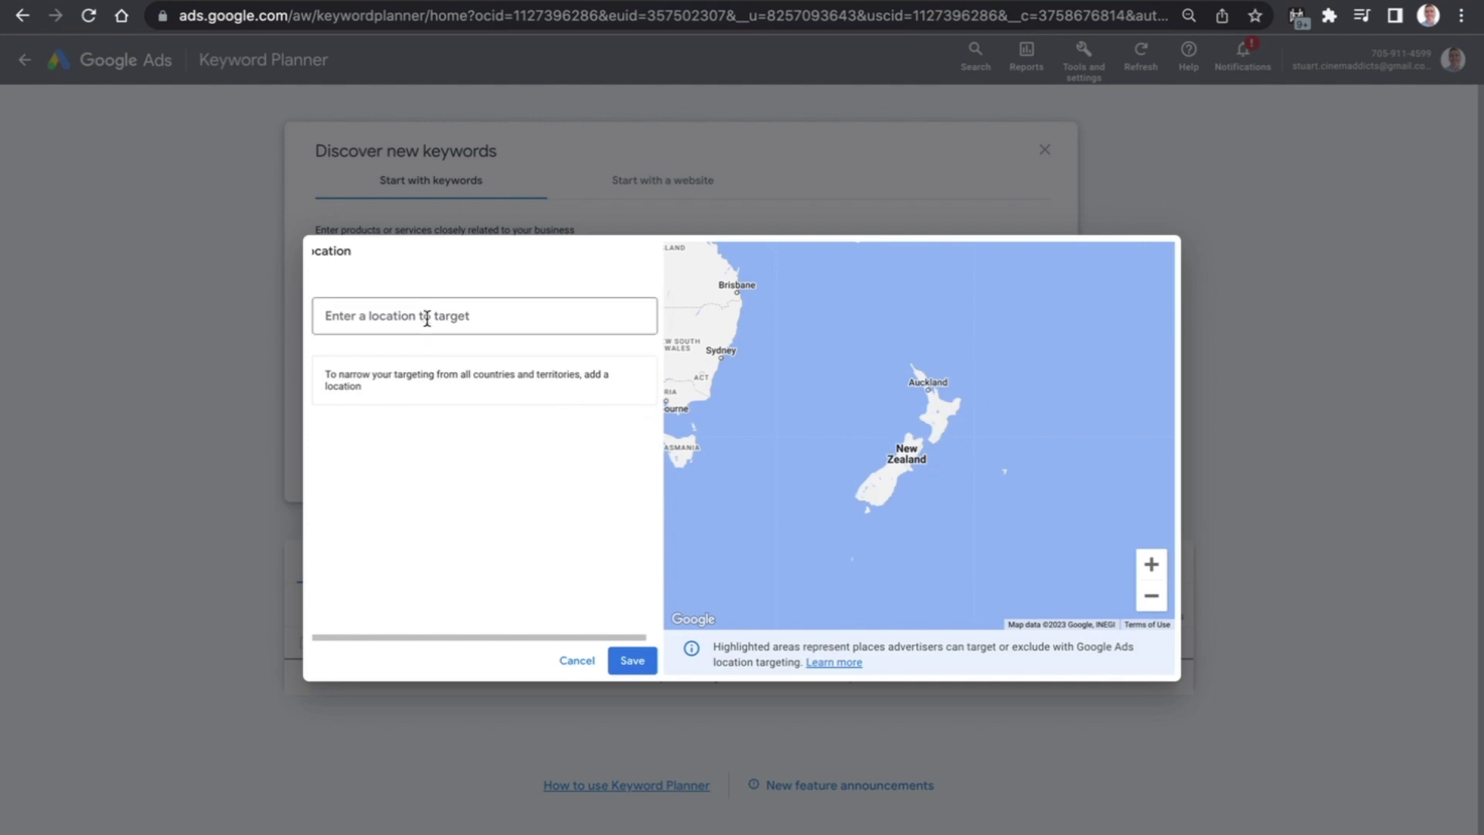
click(424, 315)
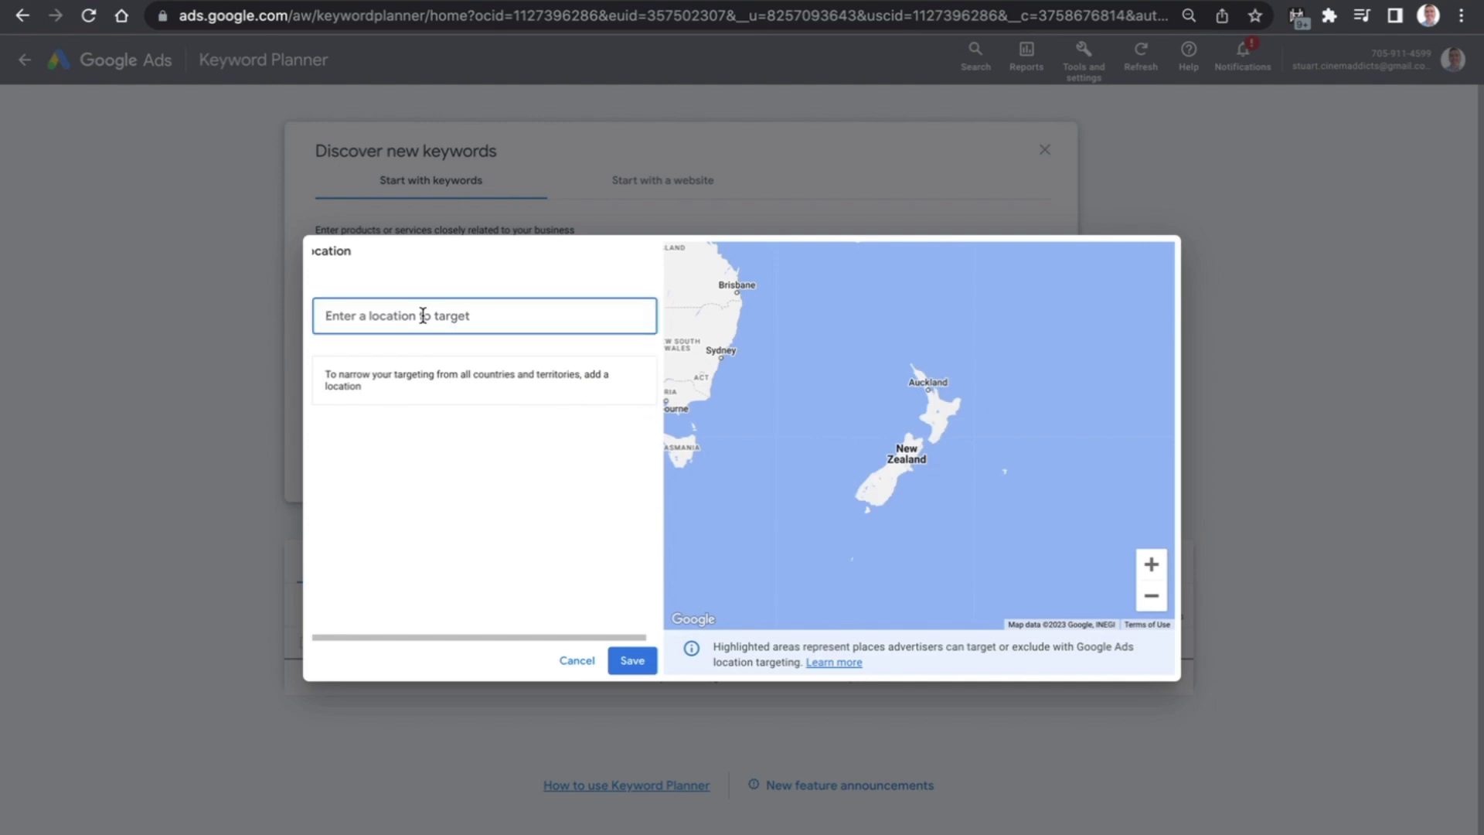
text(south)
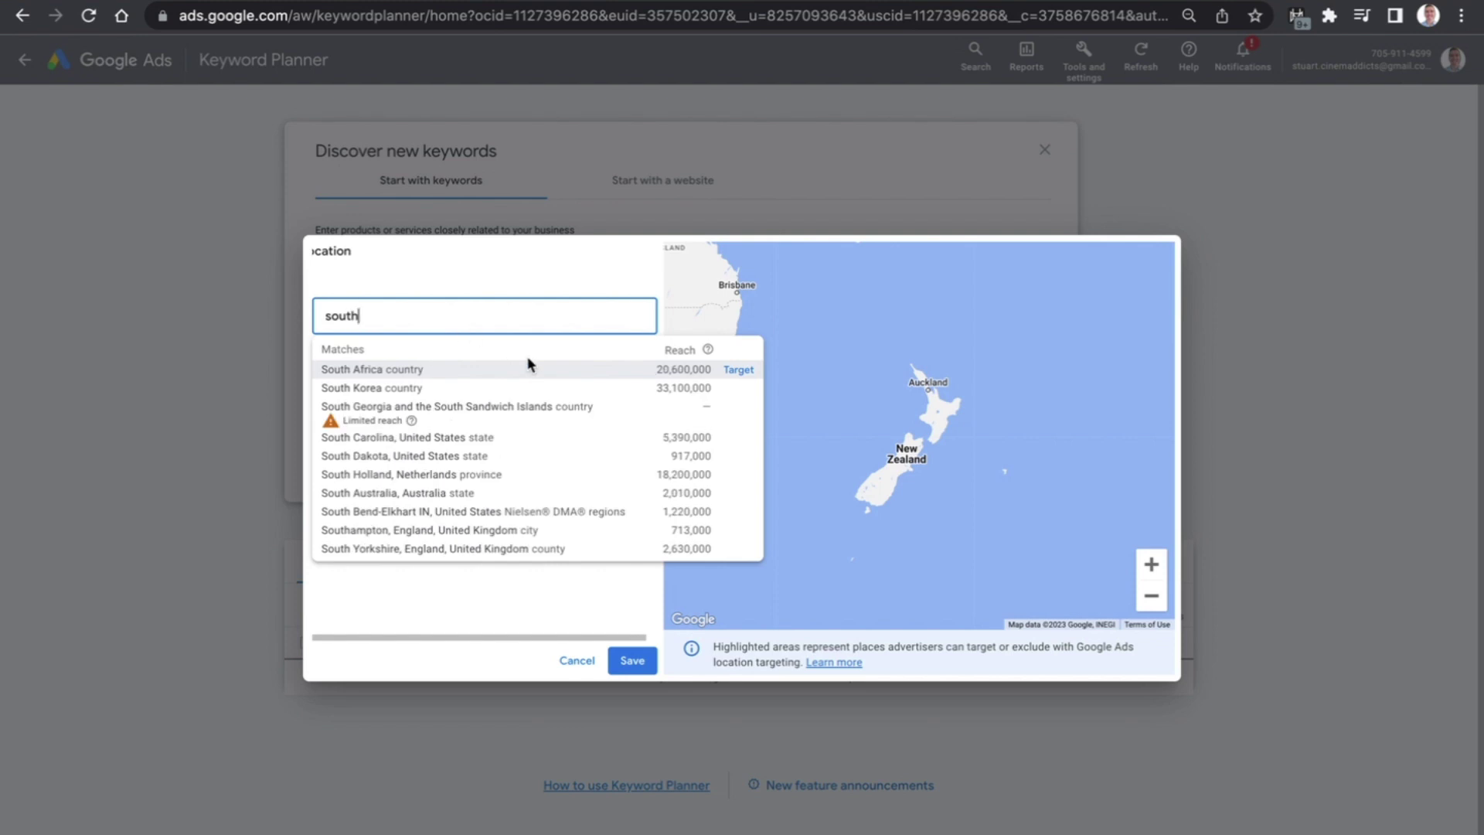
text( africa)
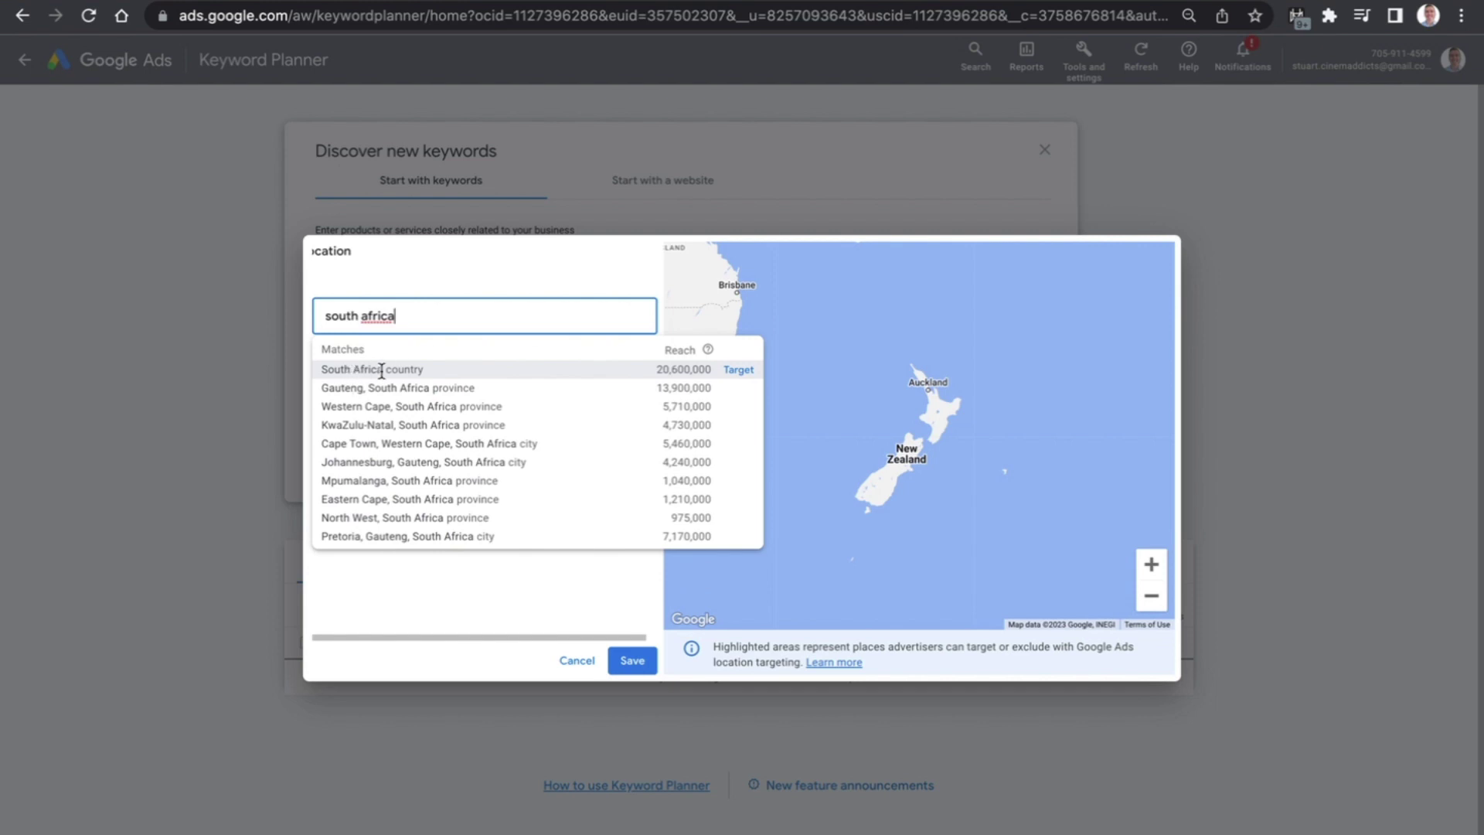
click(738, 370)
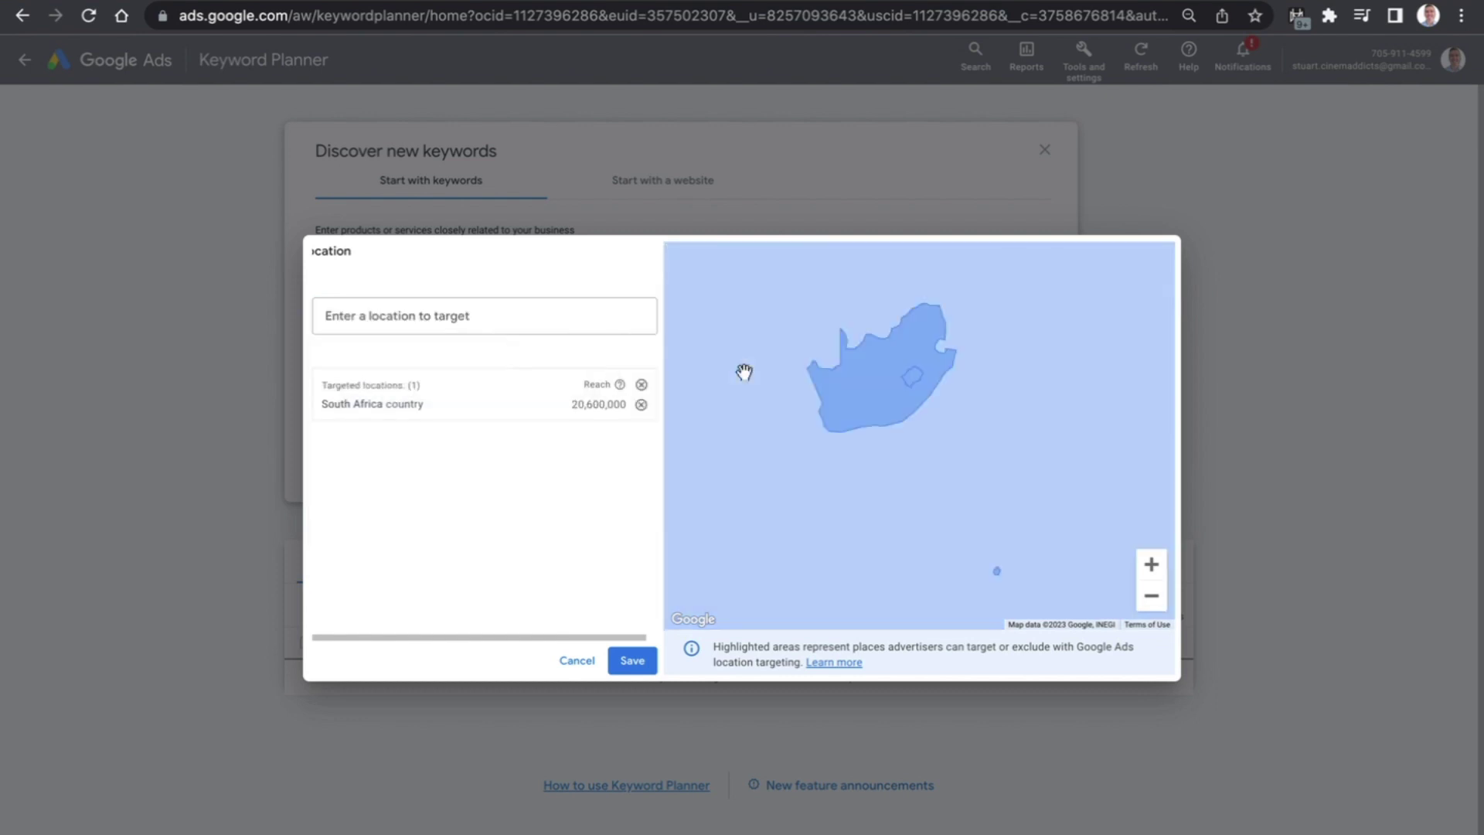
click(632, 661)
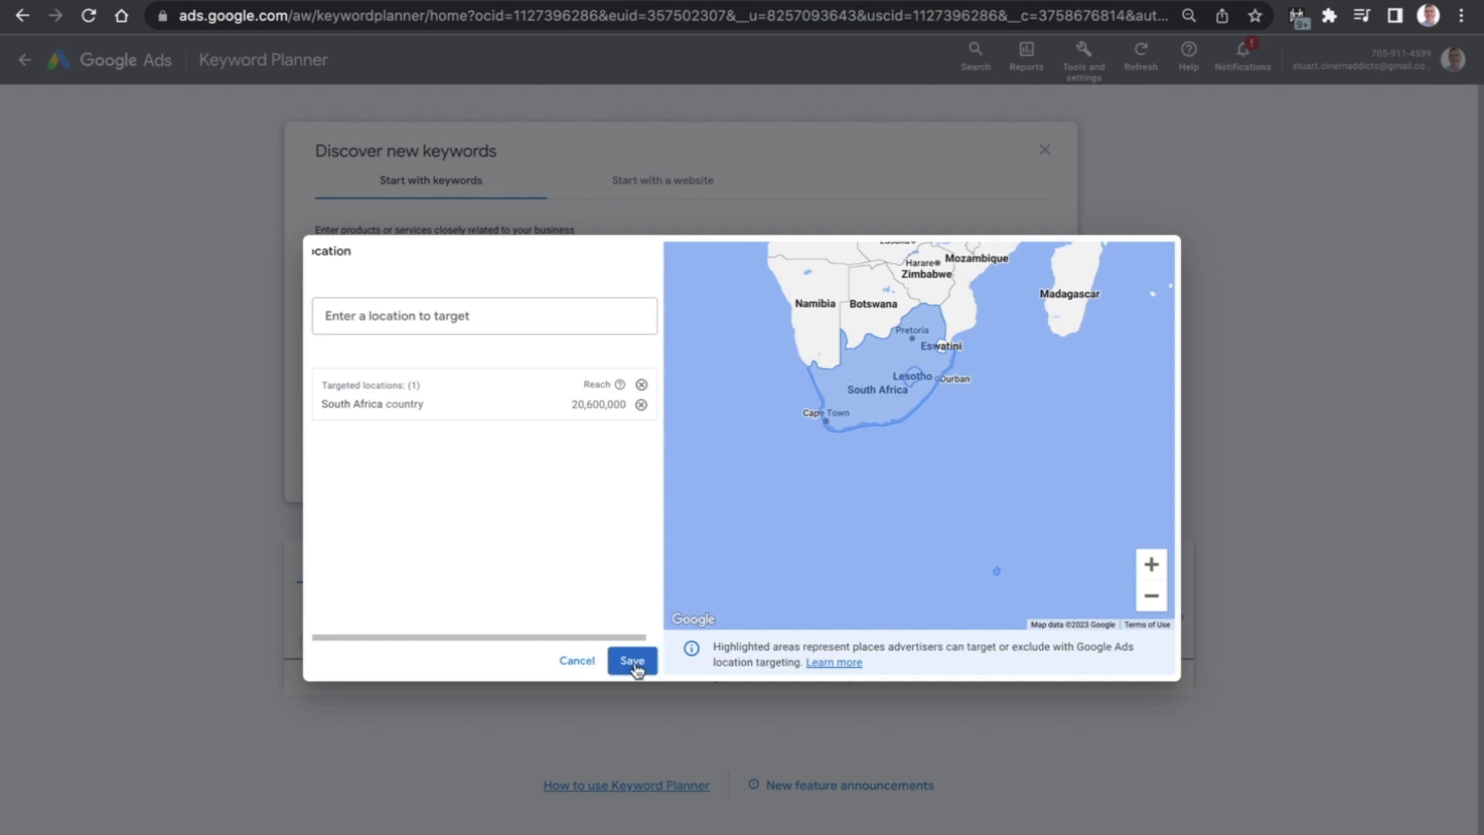
click(633, 662)
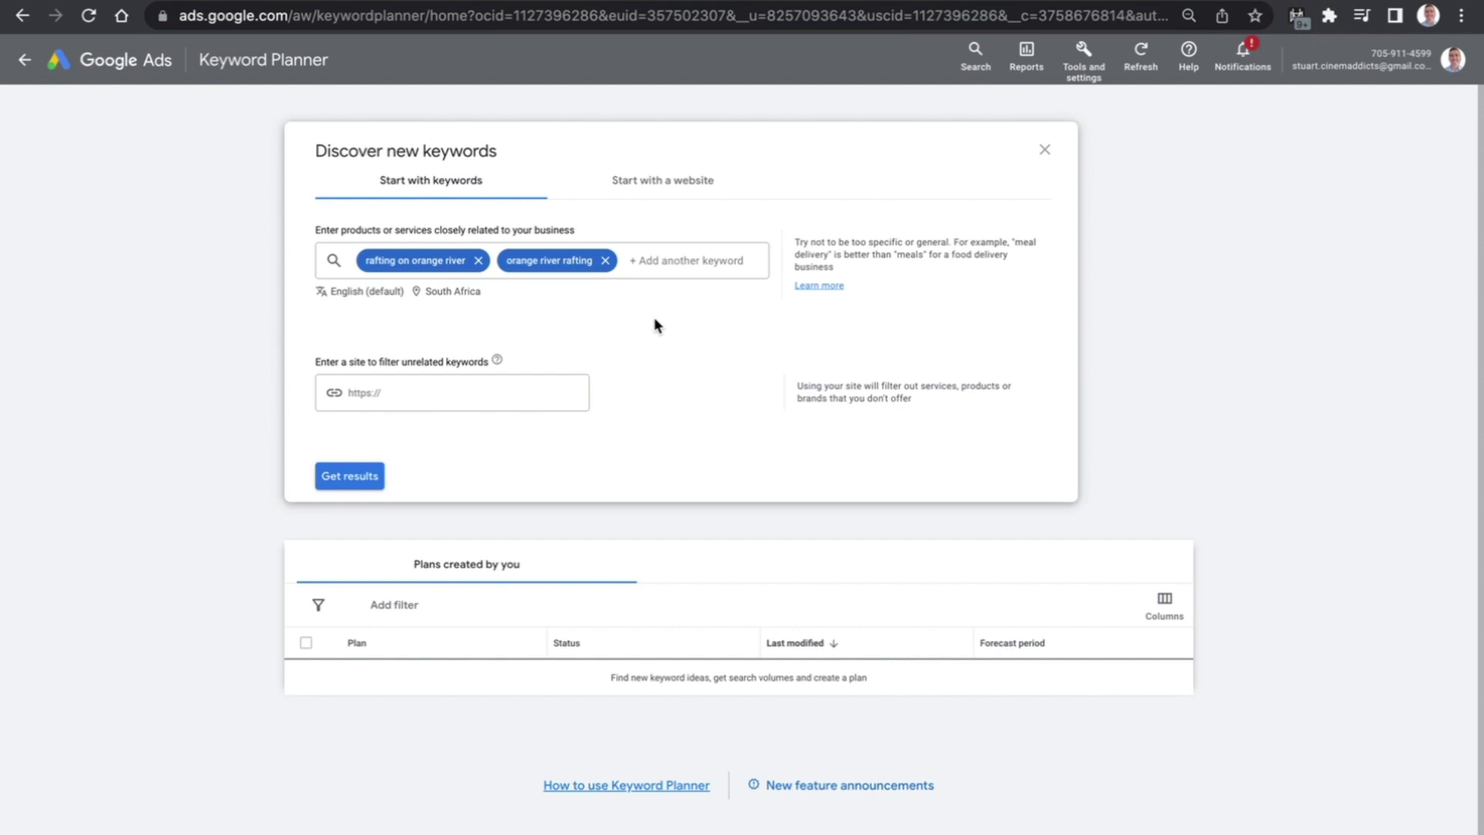
Get the keyword ideas and sort them by average monthly searches, highest first
click(355, 482)
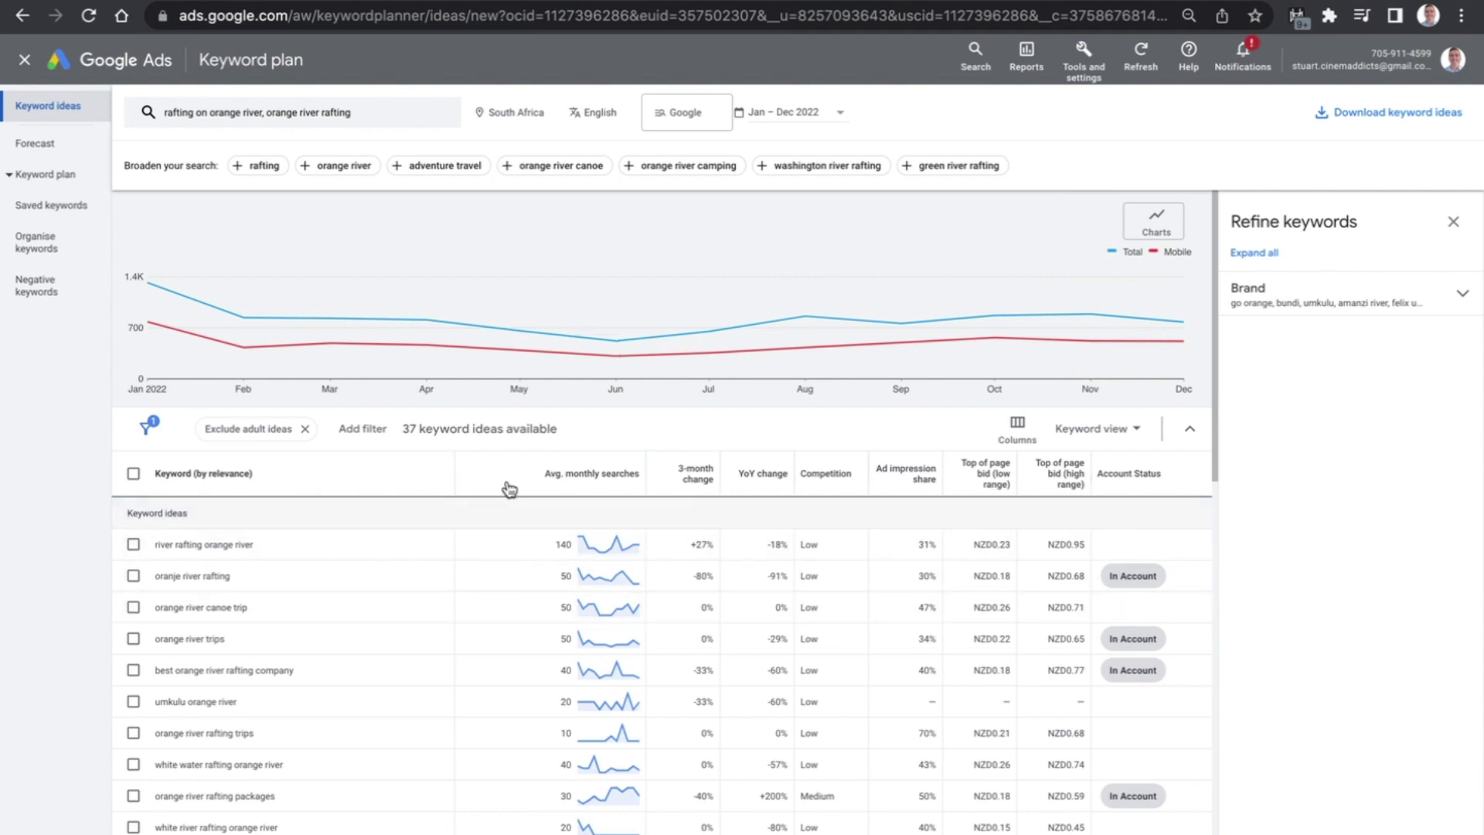
scroll(448, 471, down, 1)
scroll(448, 473, down, 1)
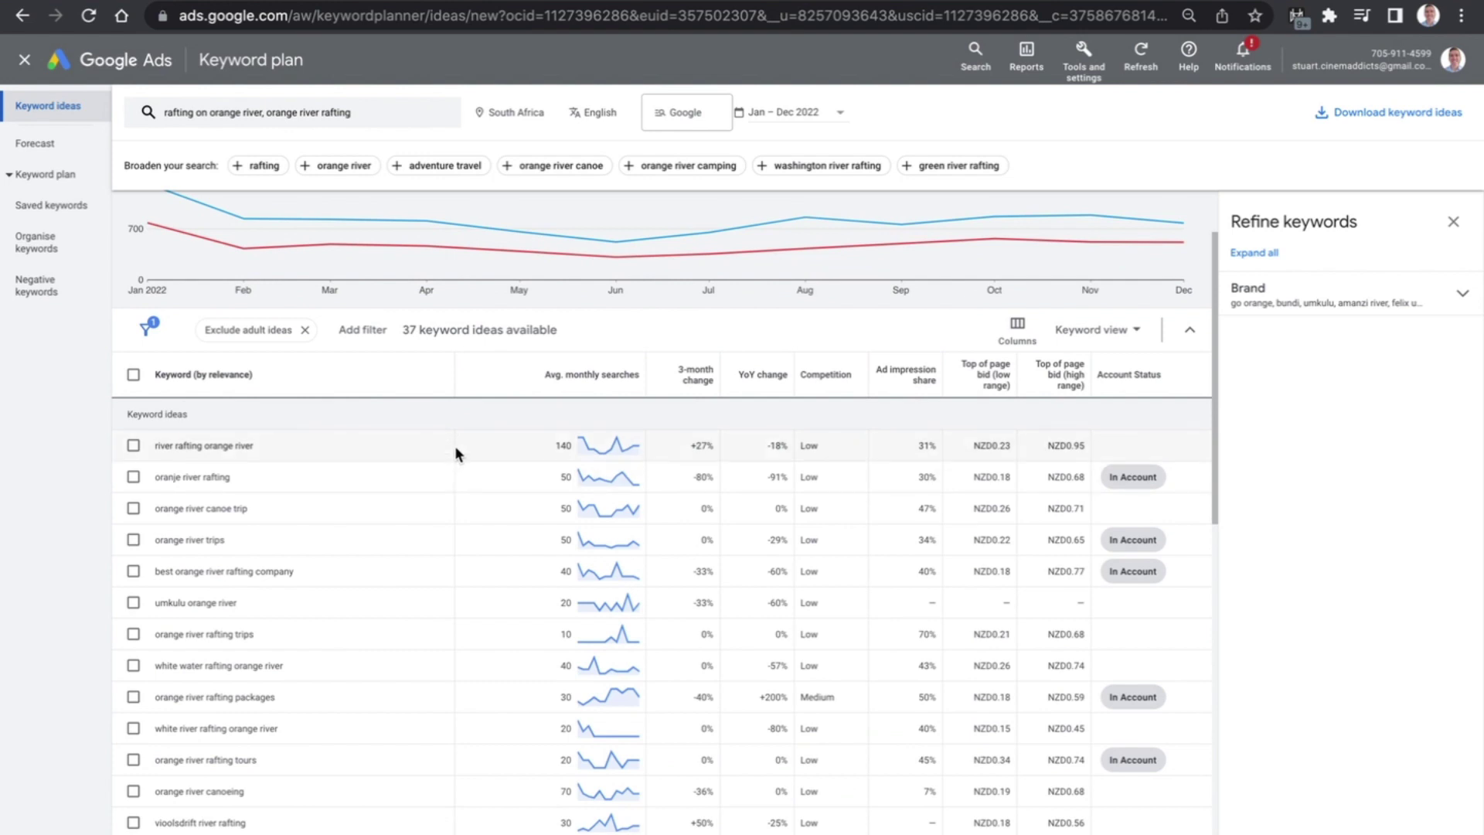
mouse_move(615, 385)
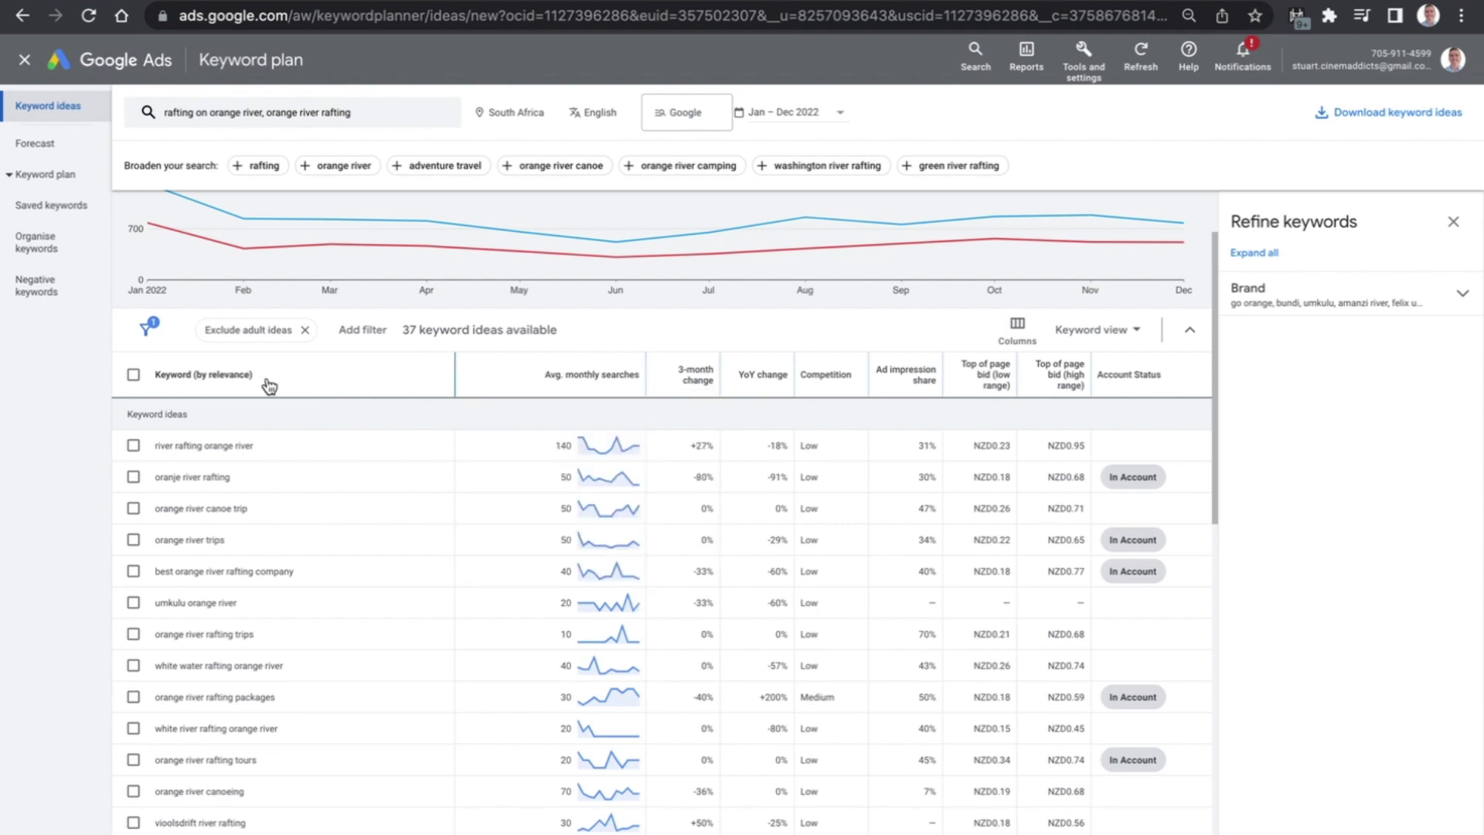
click(600, 374)
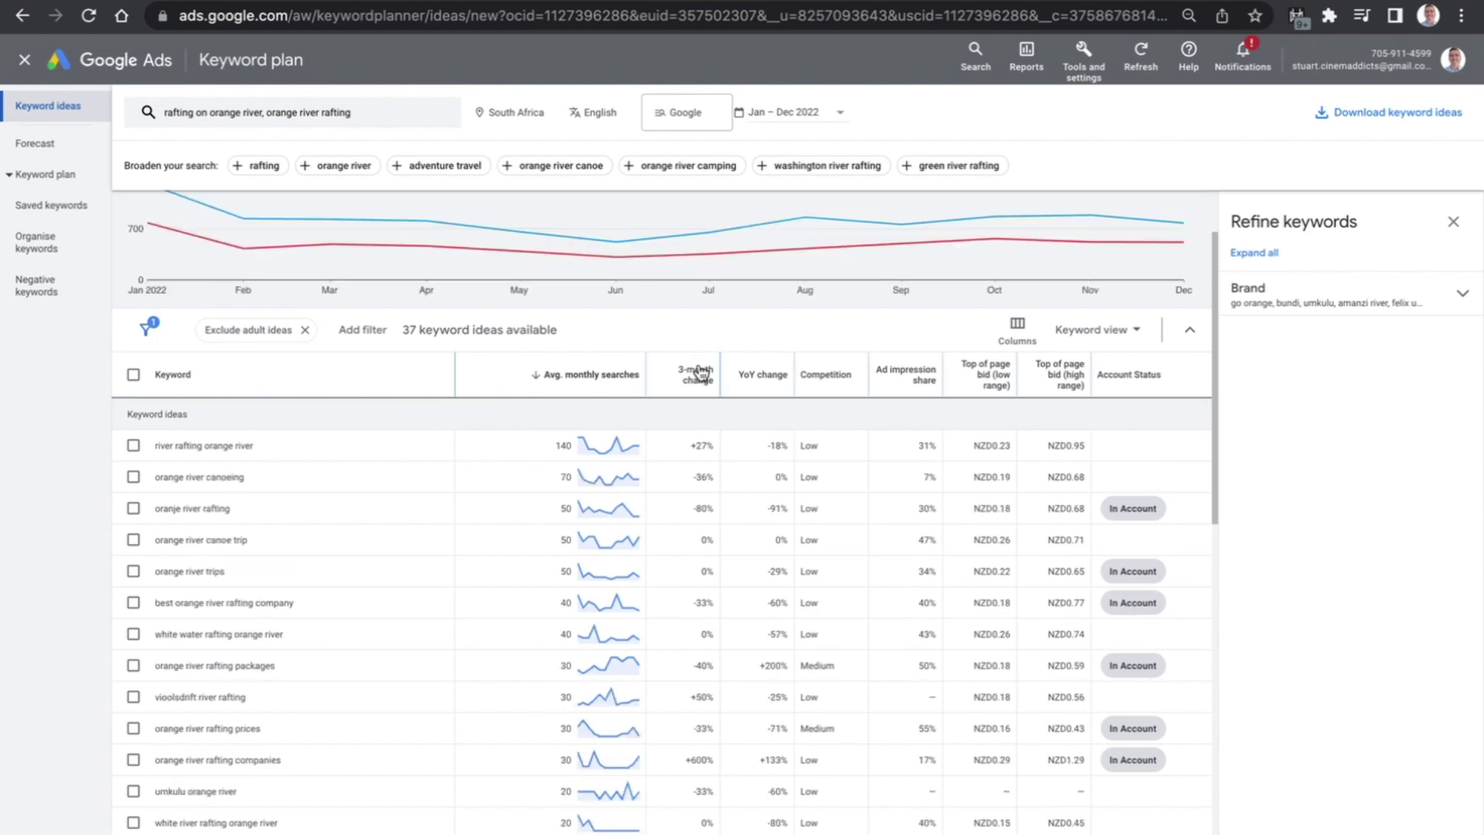
Review the keyword ideas, examining their three-month change, year-on-year change, competition and bid ranges
mouse_move(707, 377)
mouse_move(754, 382)
scroll(768, 397, down, 2)
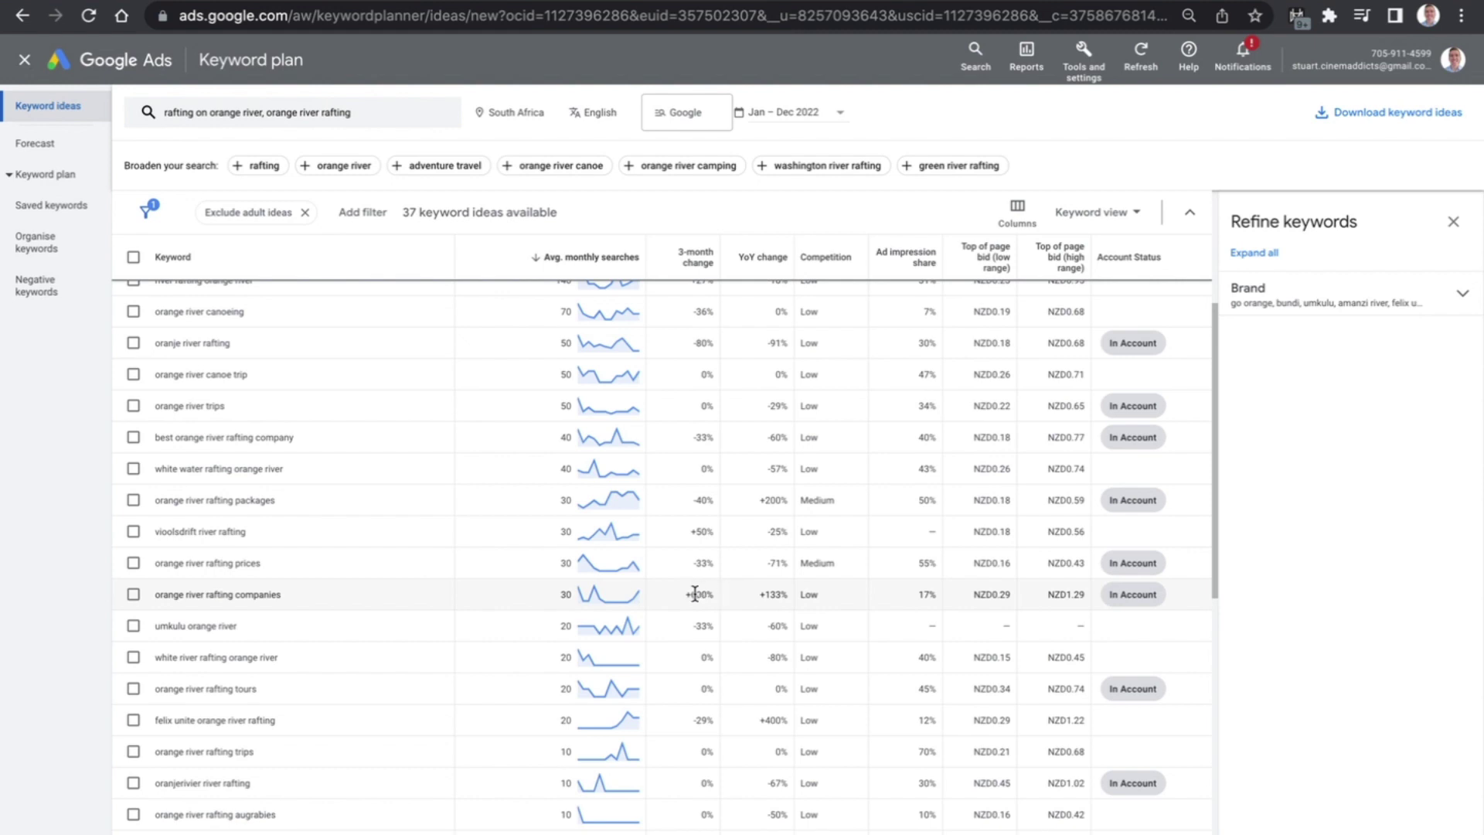
scroll(690, 593, up, 5)
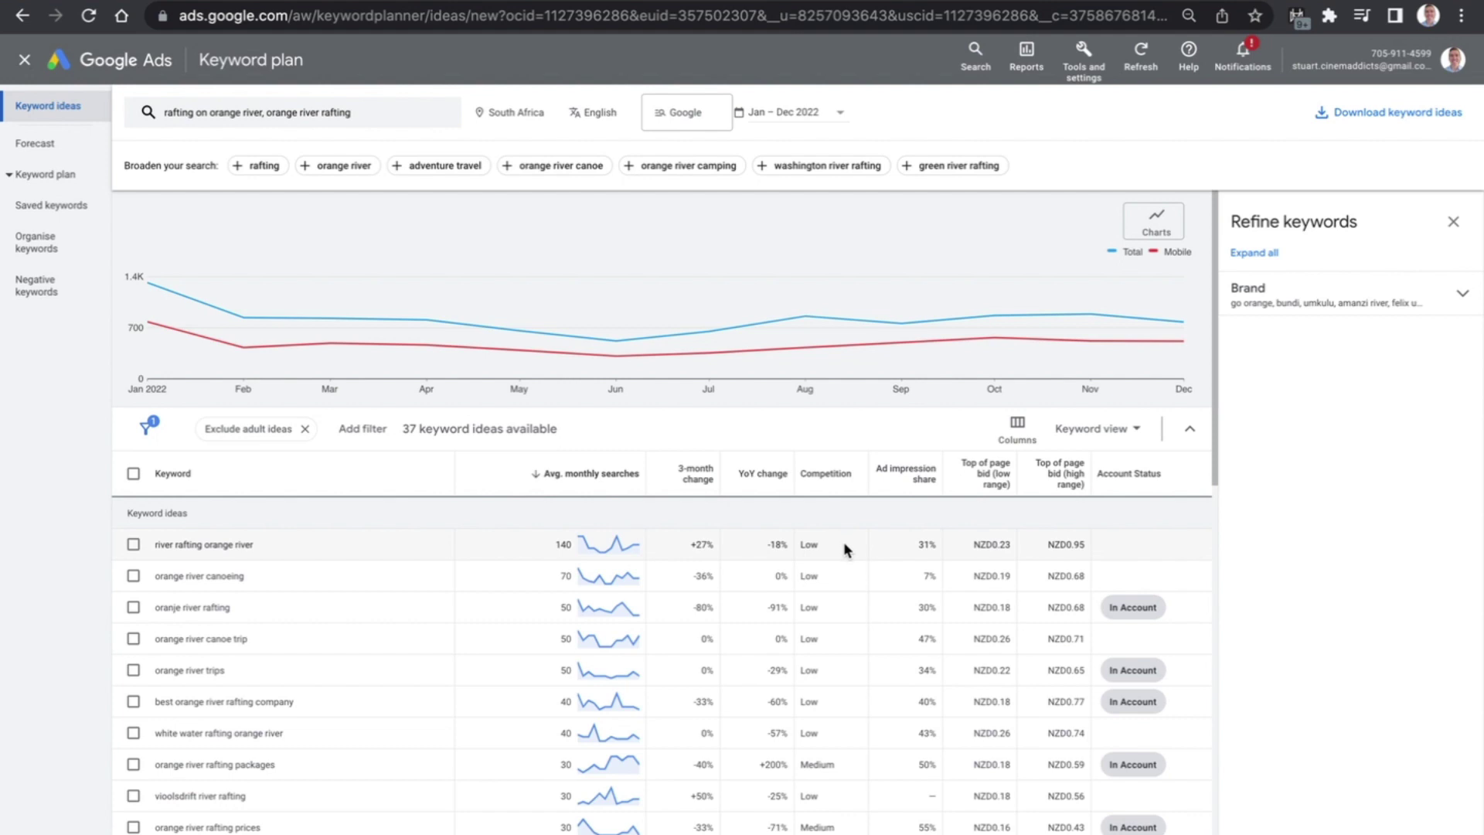
scroll(824, 782, down, 3)
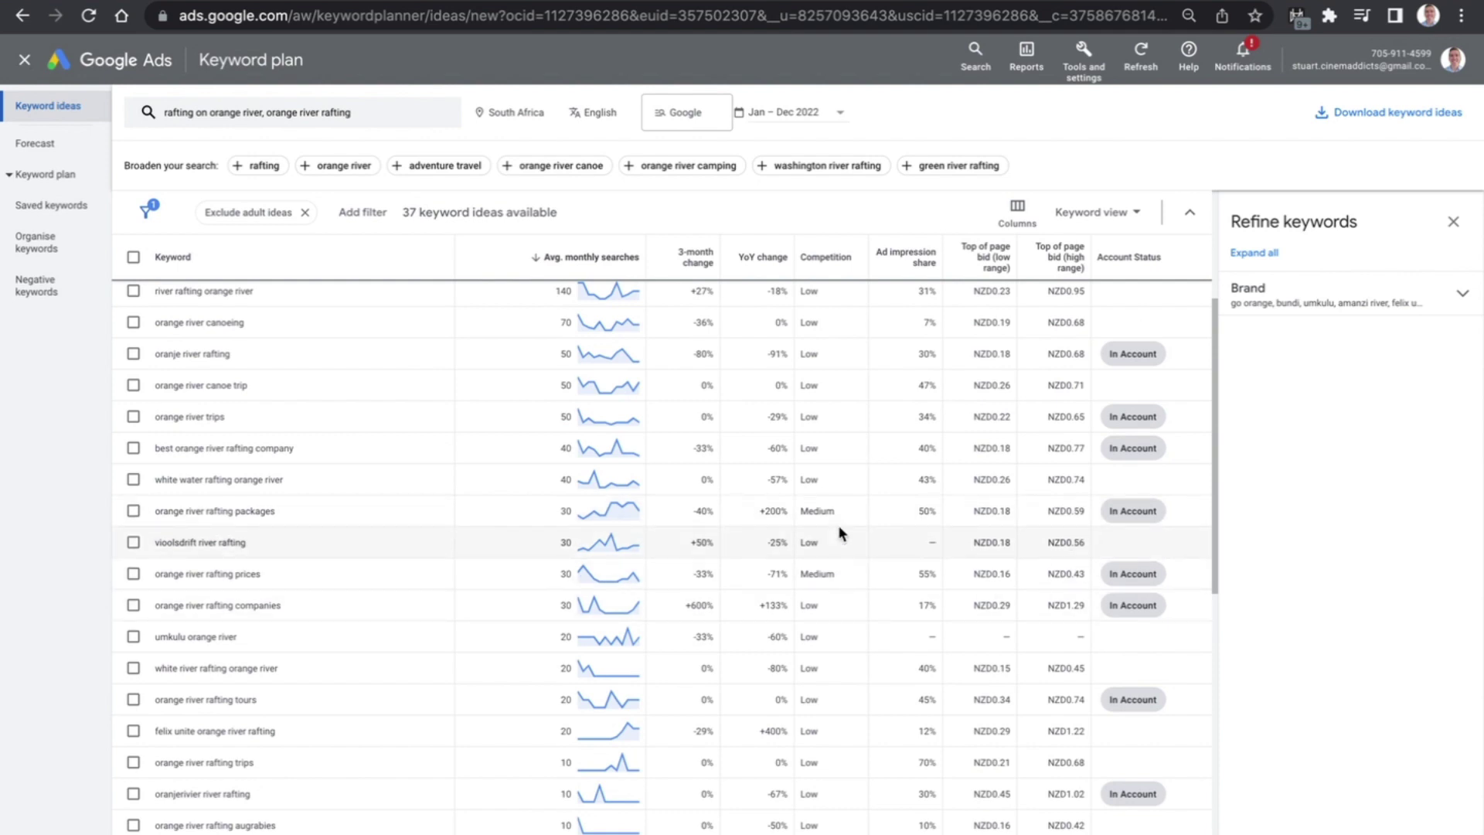
scroll(838, 529, down, 5)
scroll(839, 531, up, 5)
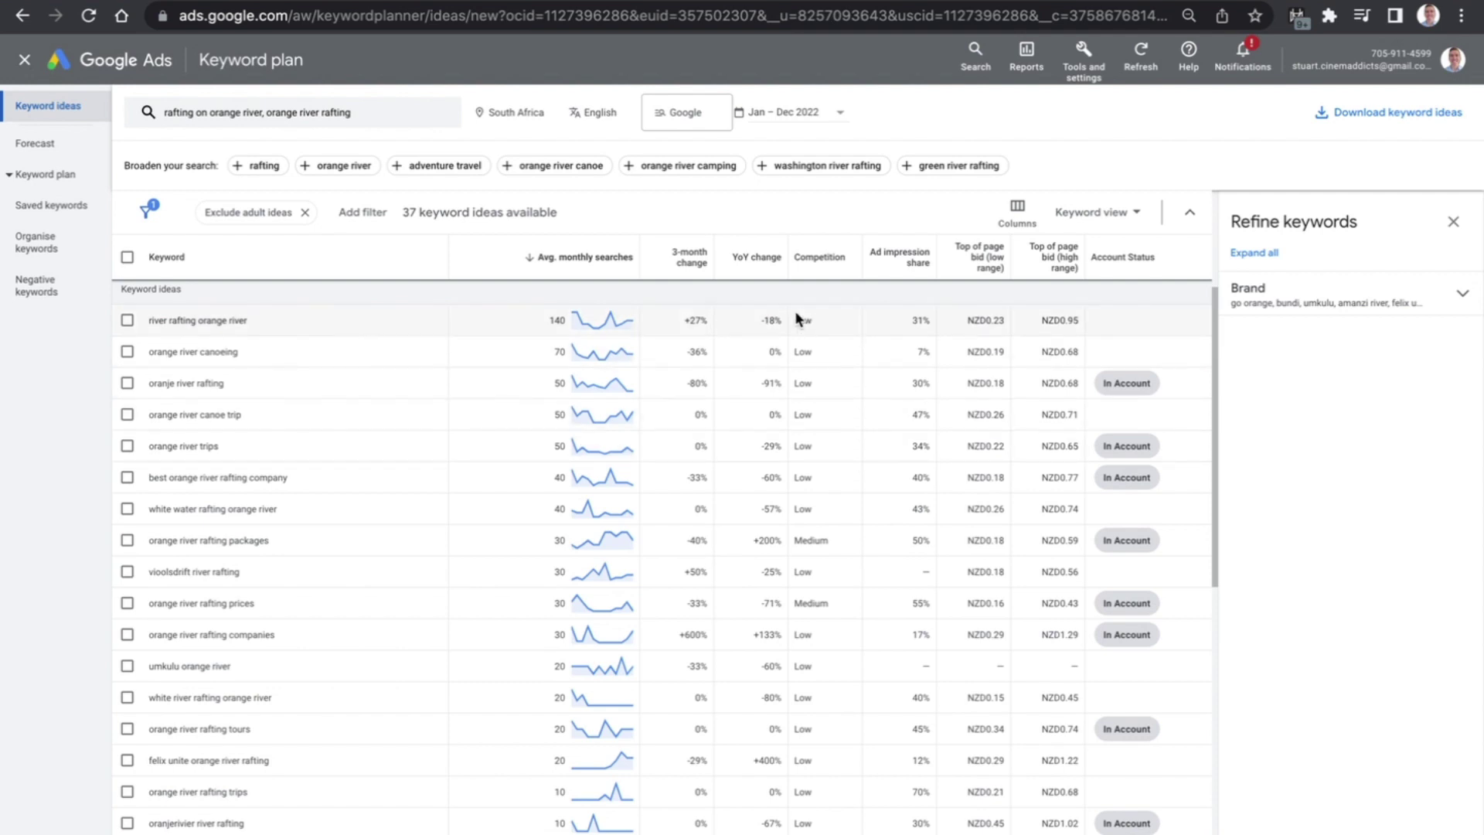
scroll(691, 418, up, 3)
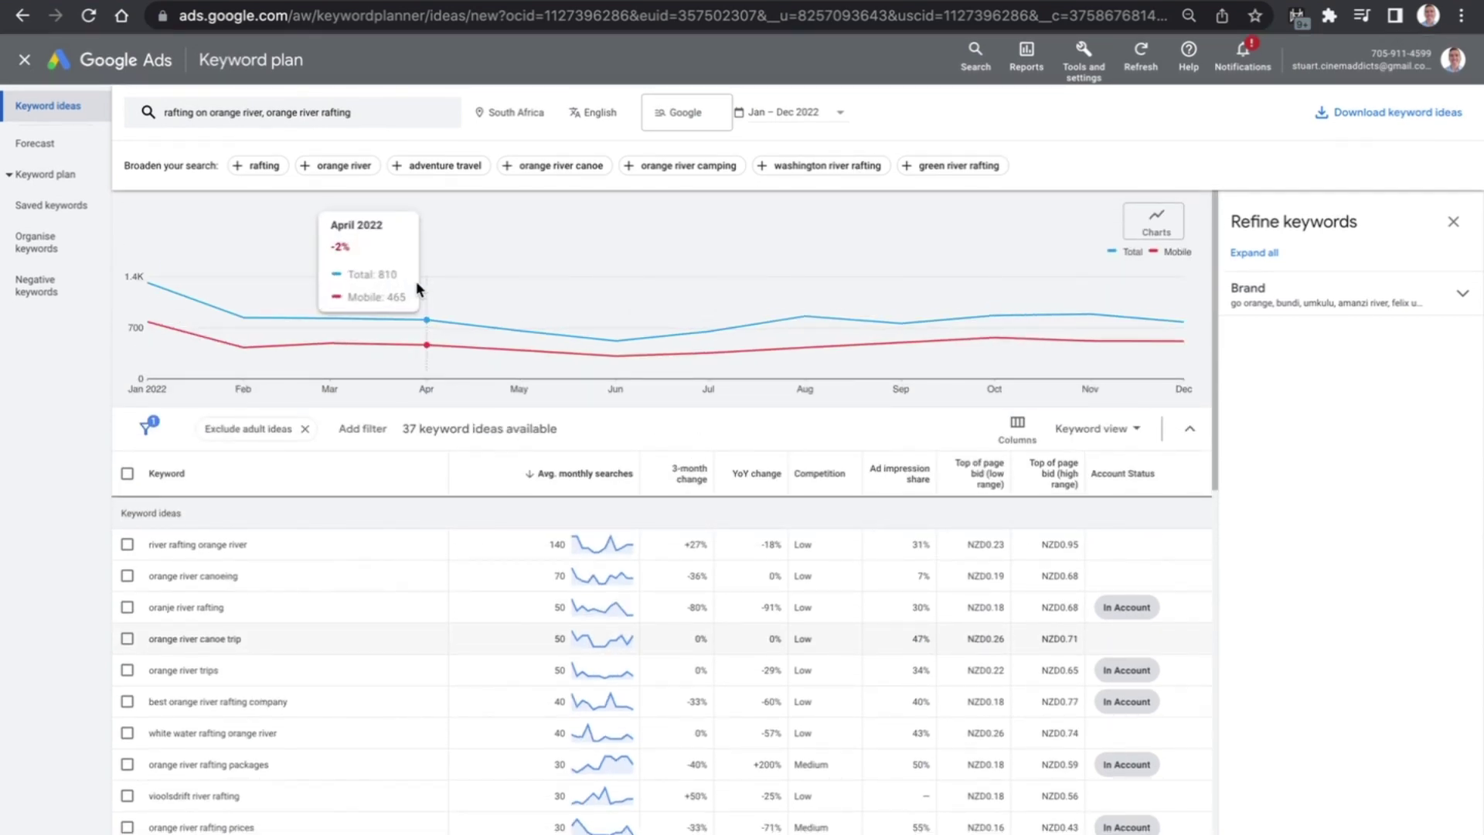
Add the suggested keyword "river rafting orange river" to the search terms and get the updated results
click(411, 117)
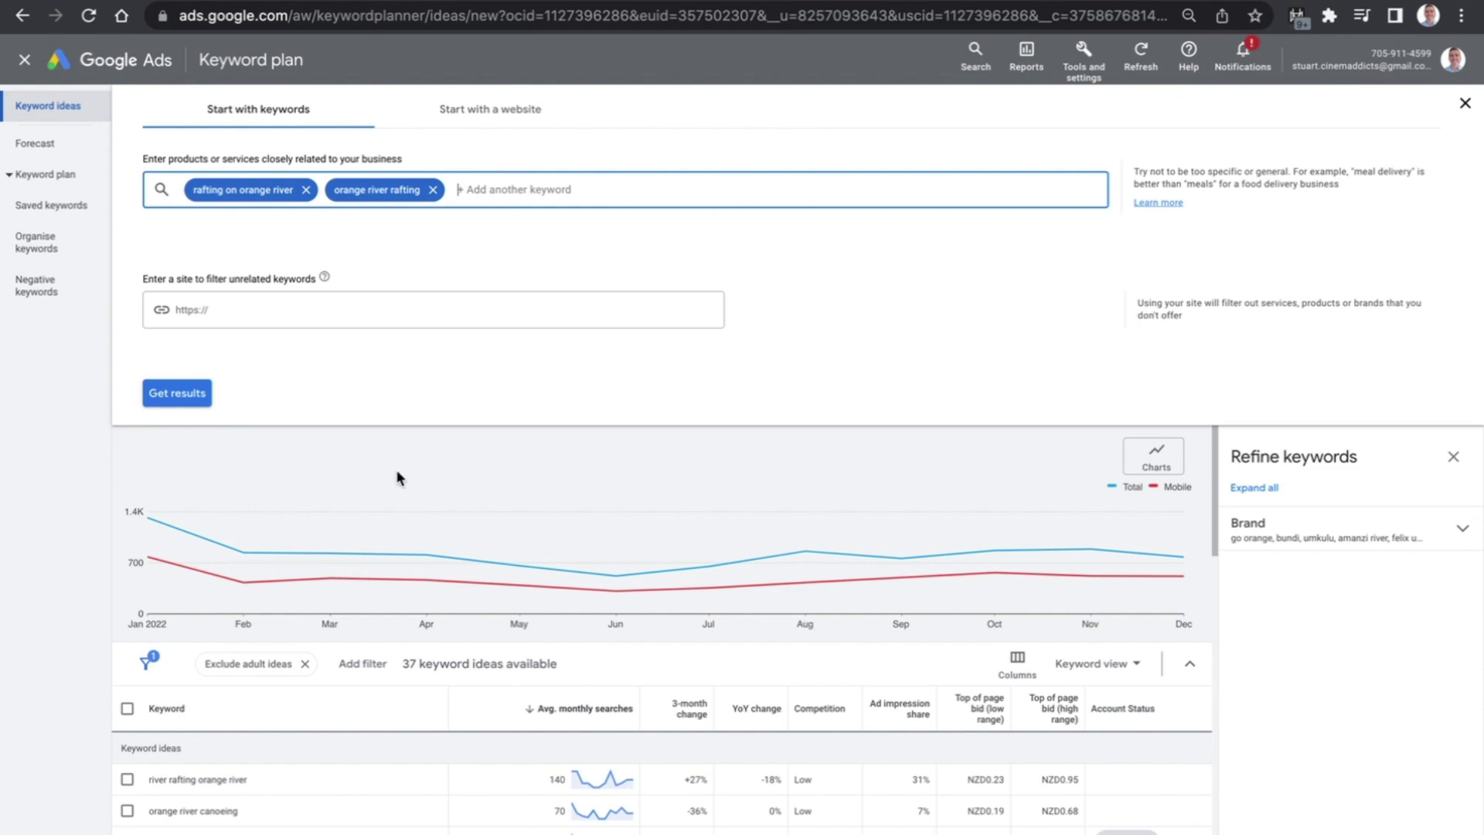
drag(248, 779, 149, 782)
key(ctrl+c)
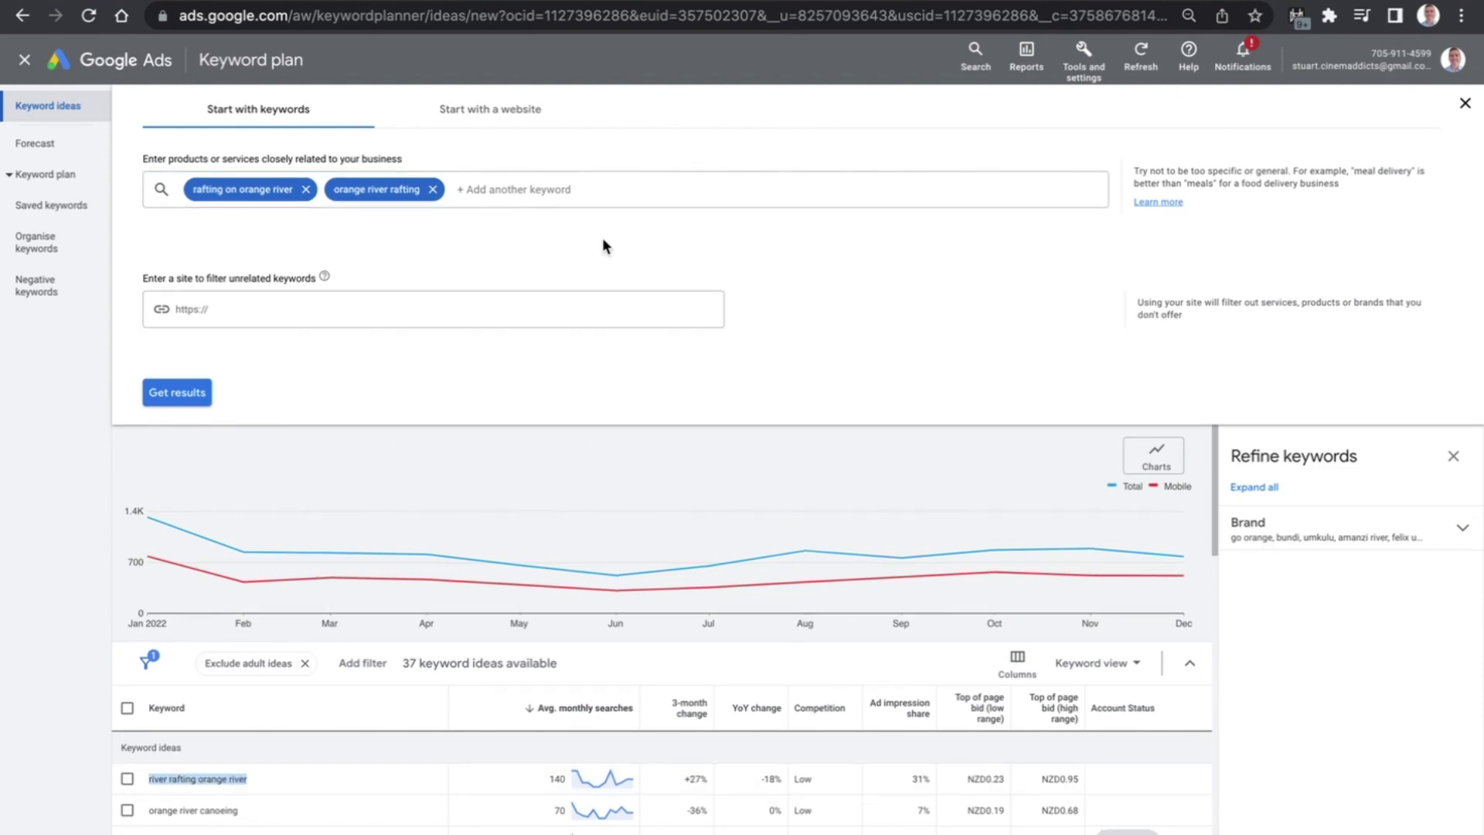
click(569, 197)
key(ctrl+v)
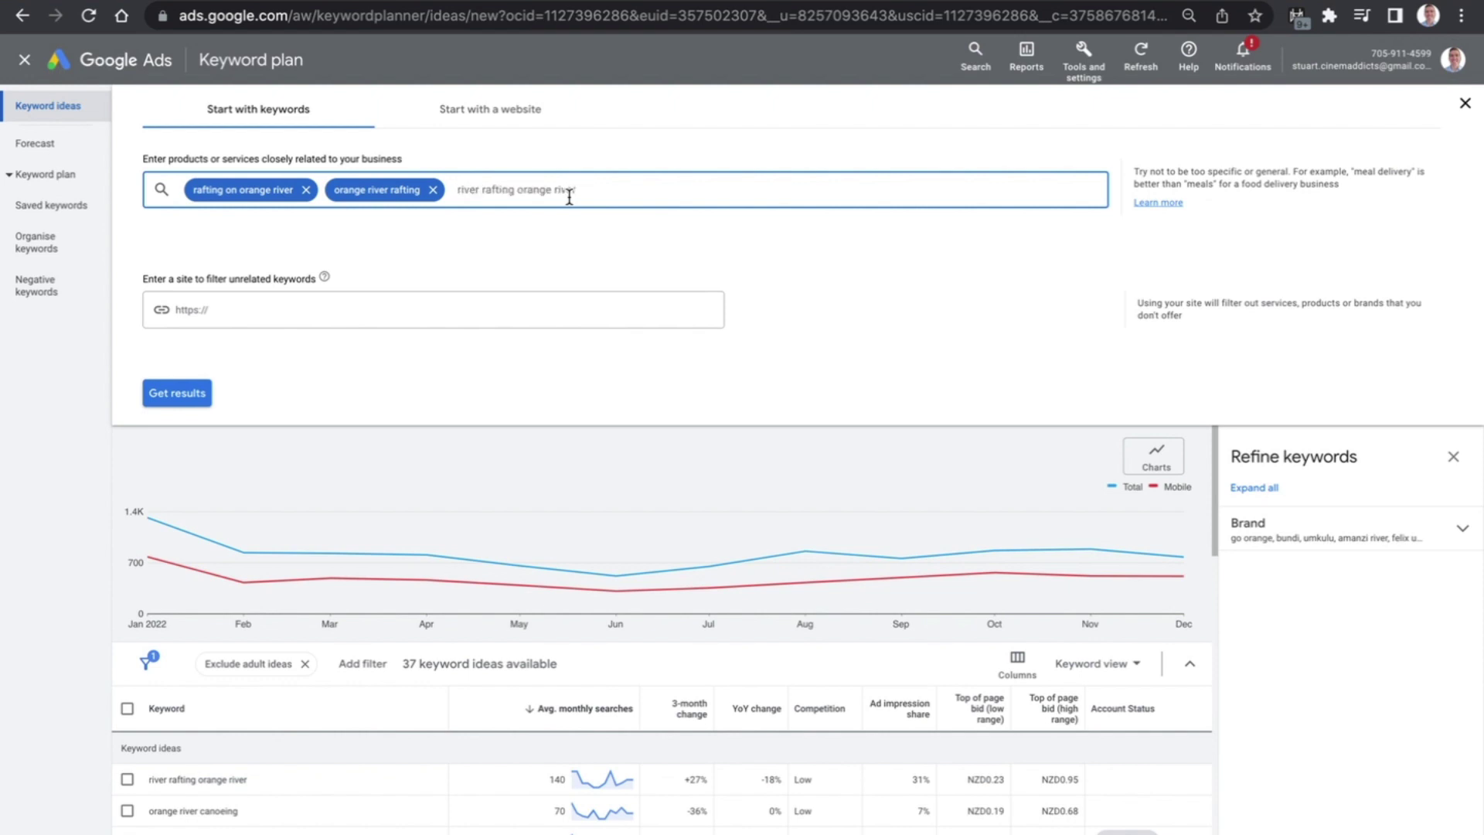
key(Return)
click(167, 401)
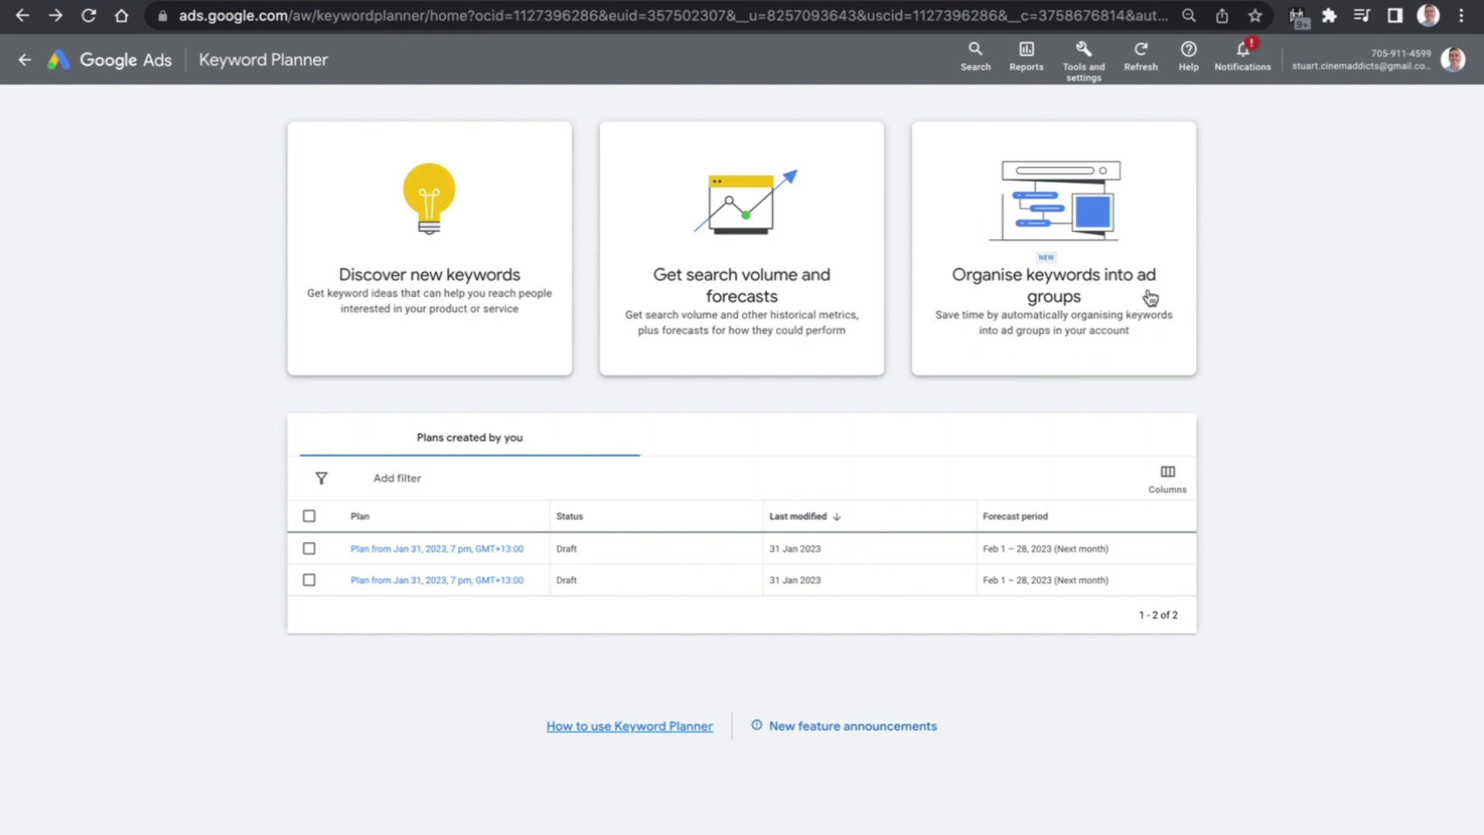
Get search volume and forecasts for "river rafting, orange river rafting", and return to the Keyword Planner start page
click(691, 313)
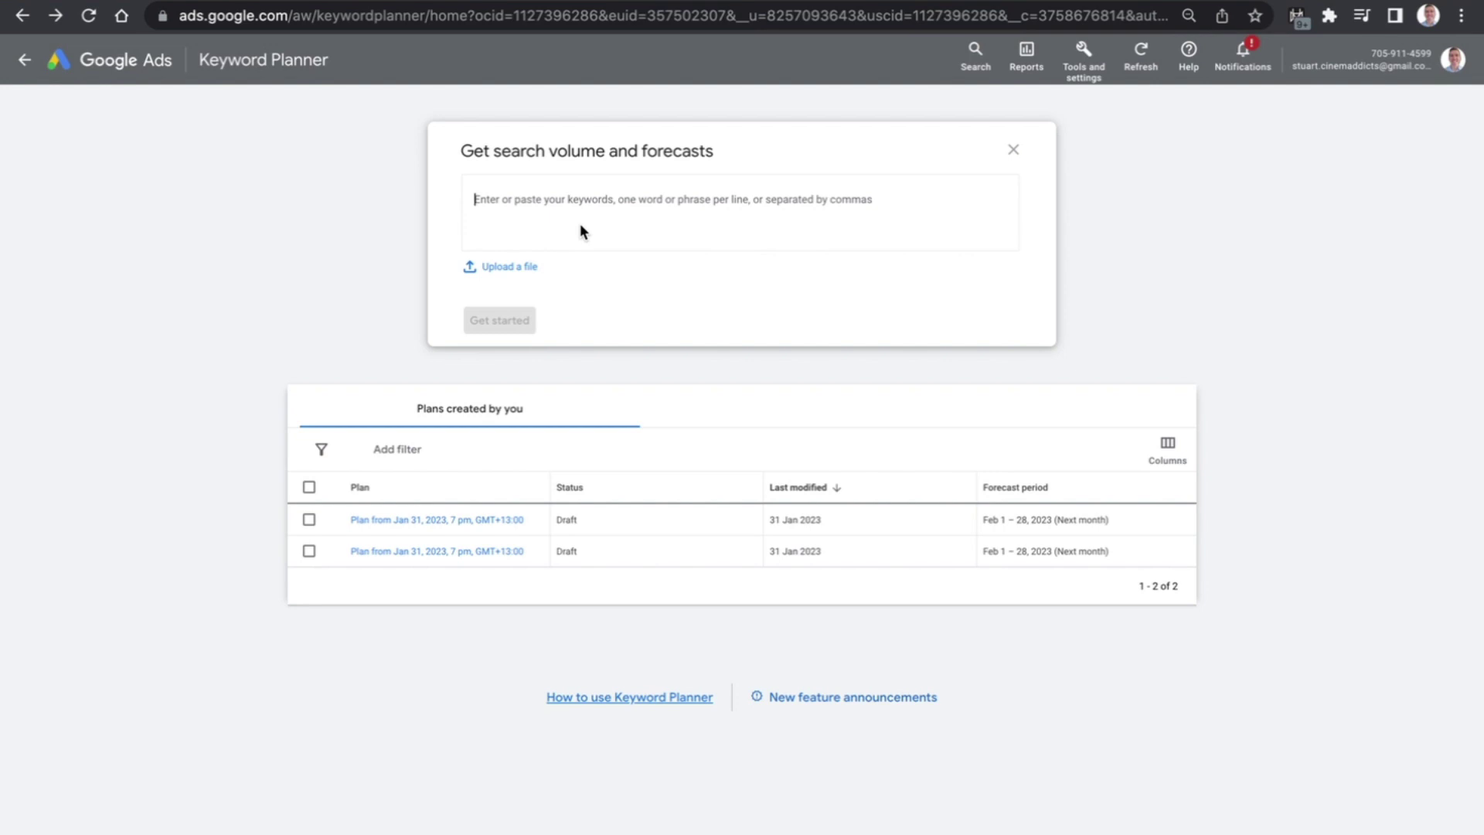
text(rive)
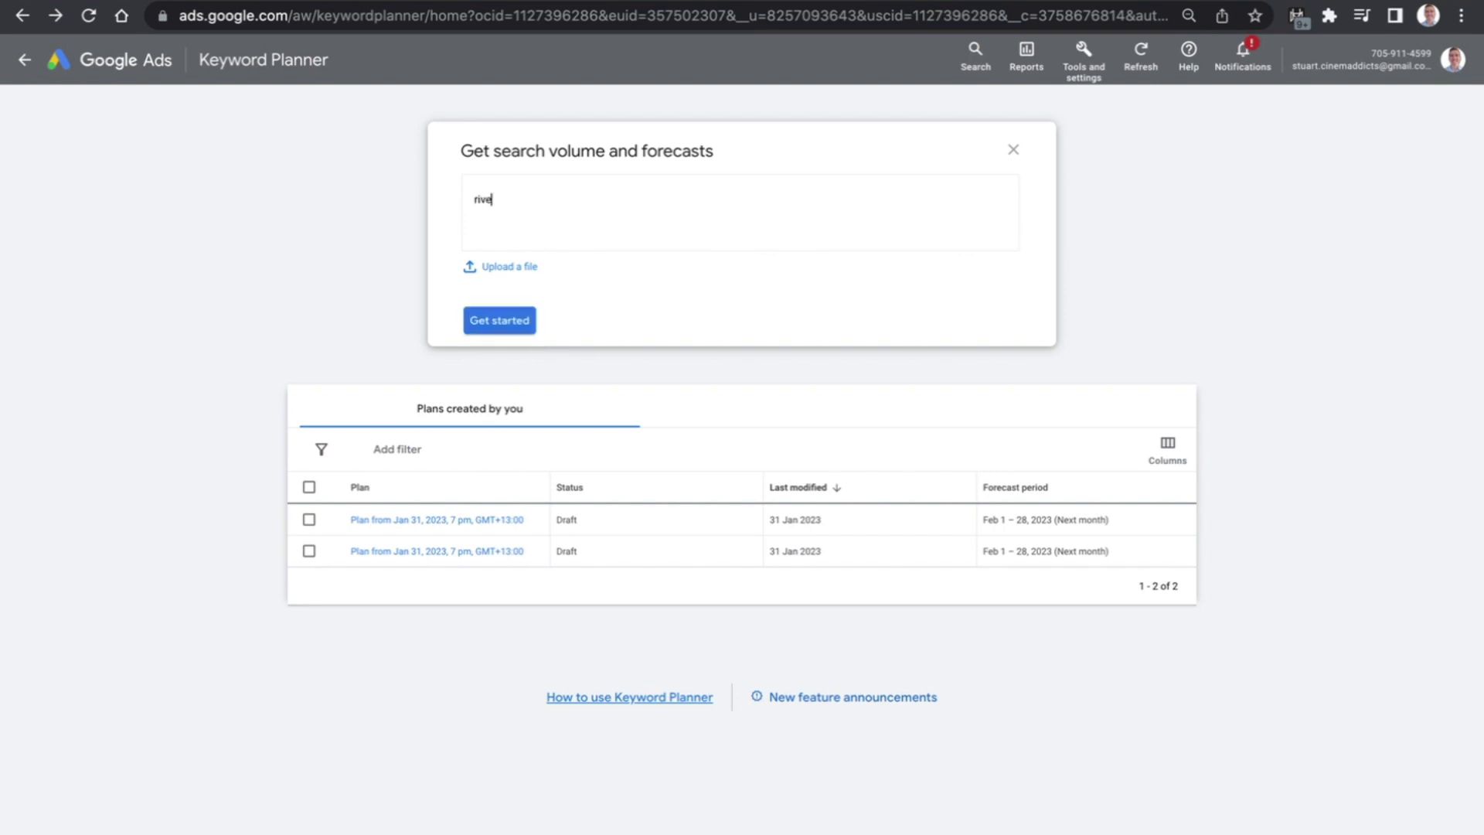
text(r rafting)
key(Return)
key(BackSpace)
text(, orange river rafting)
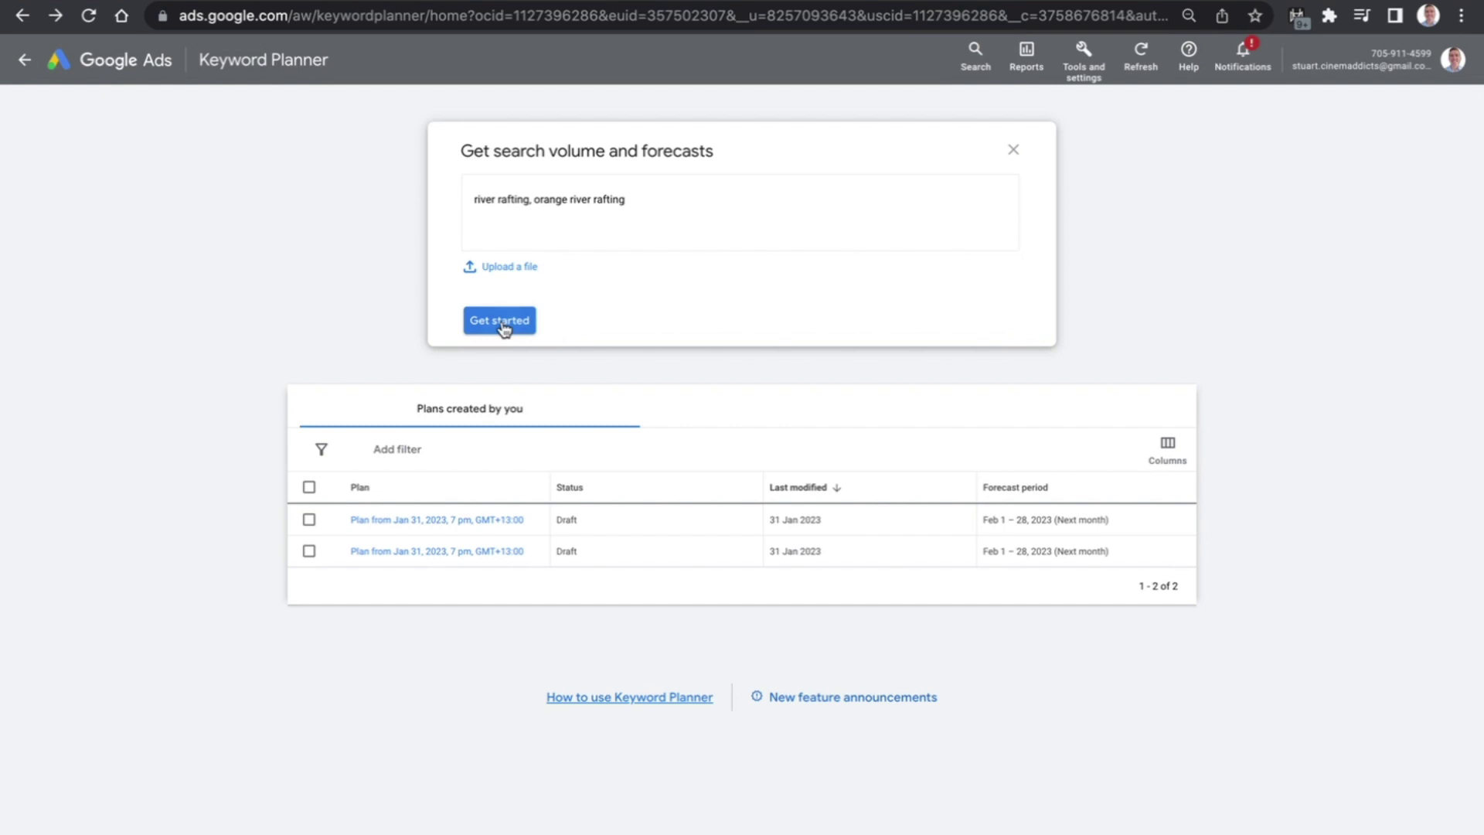
click(502, 325)
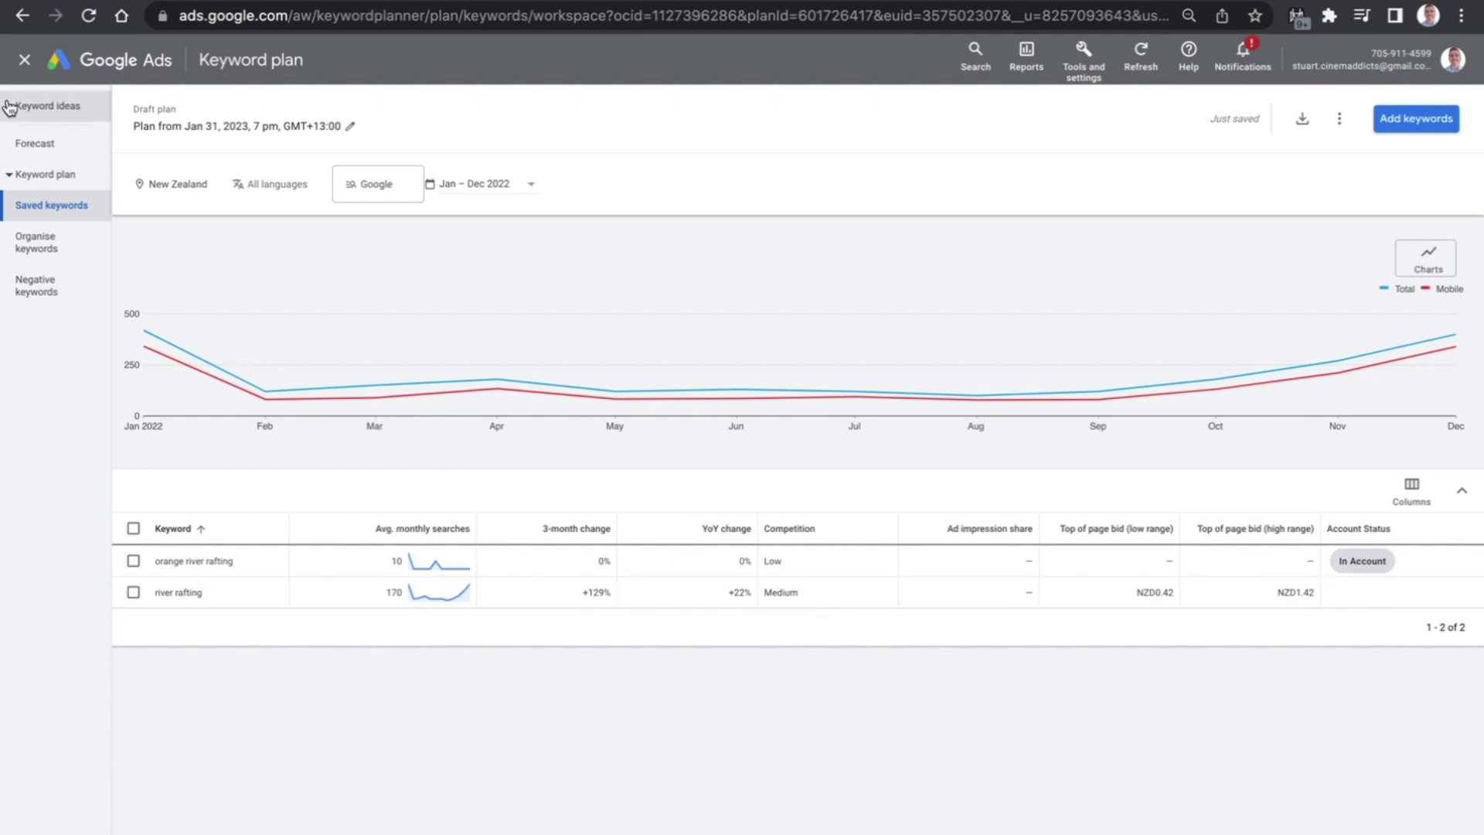
click(21, 26)
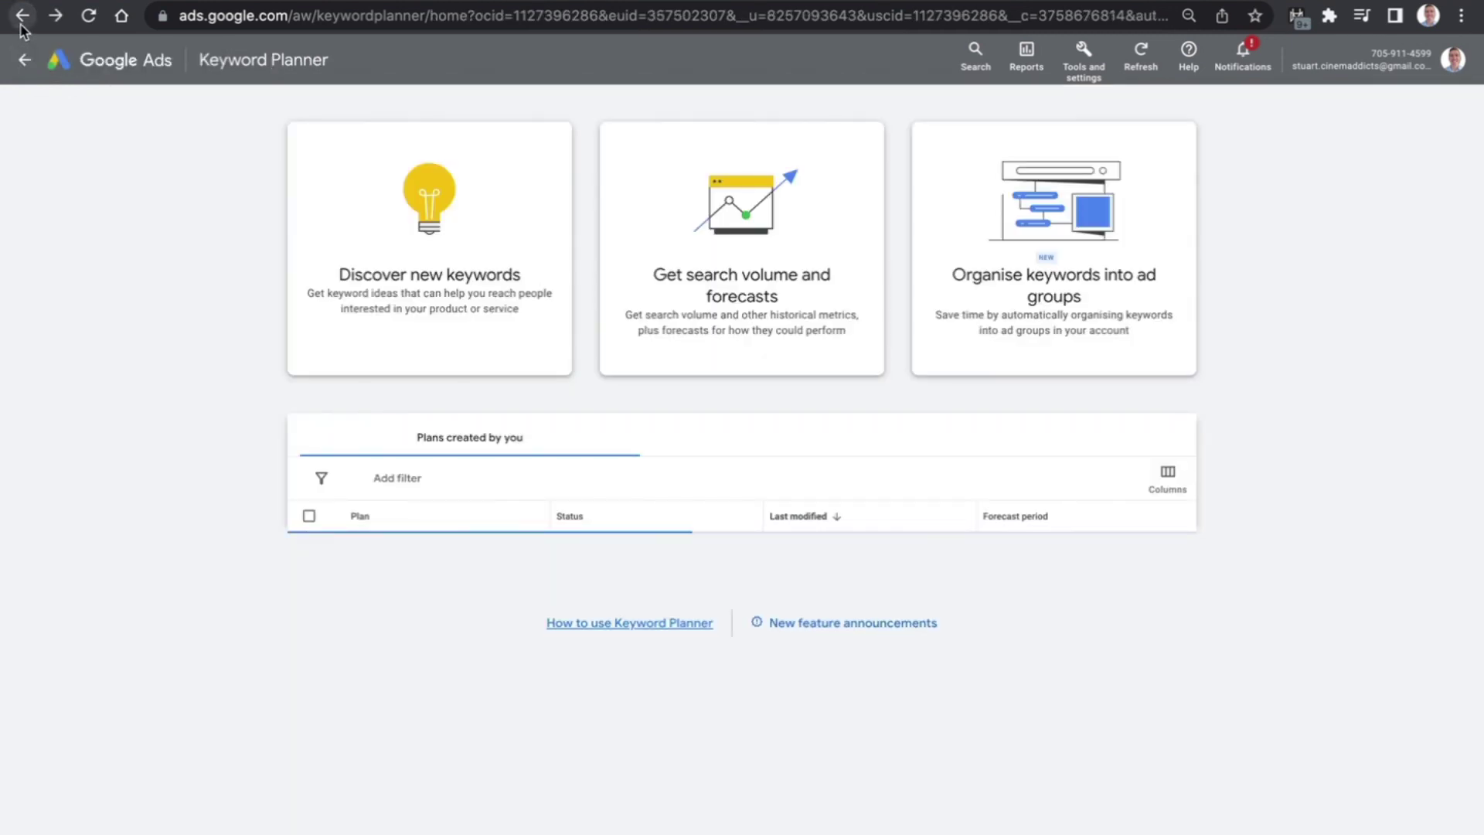